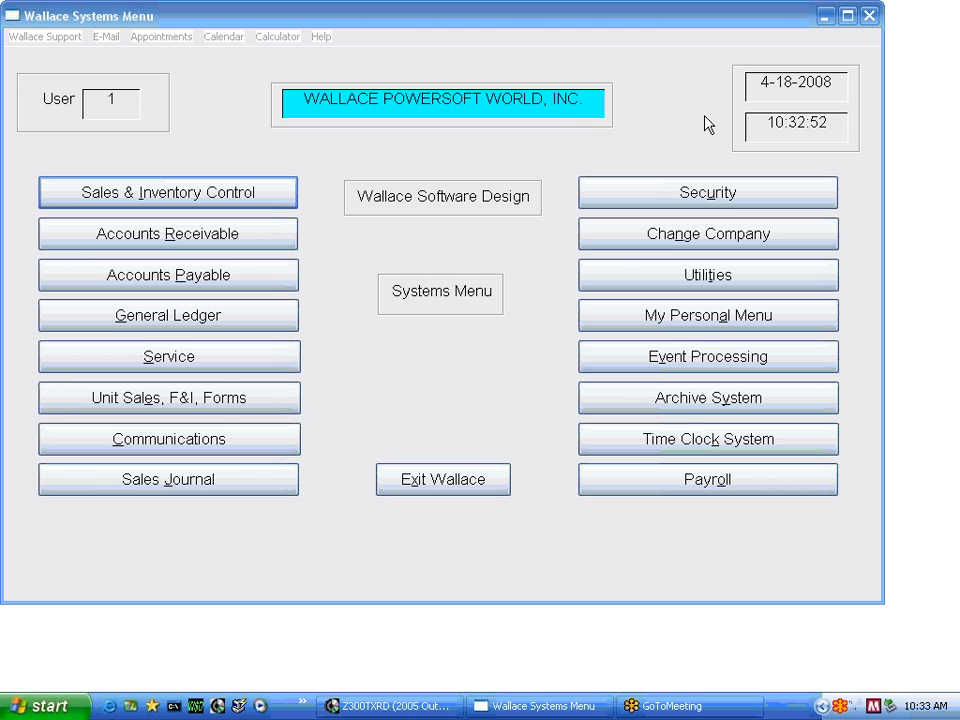
Open the General Ledger's source and journal transfer file maintenance and load journal 10, PARTS JOURNAL, in the Format1 journal form
left_click(216, 320)
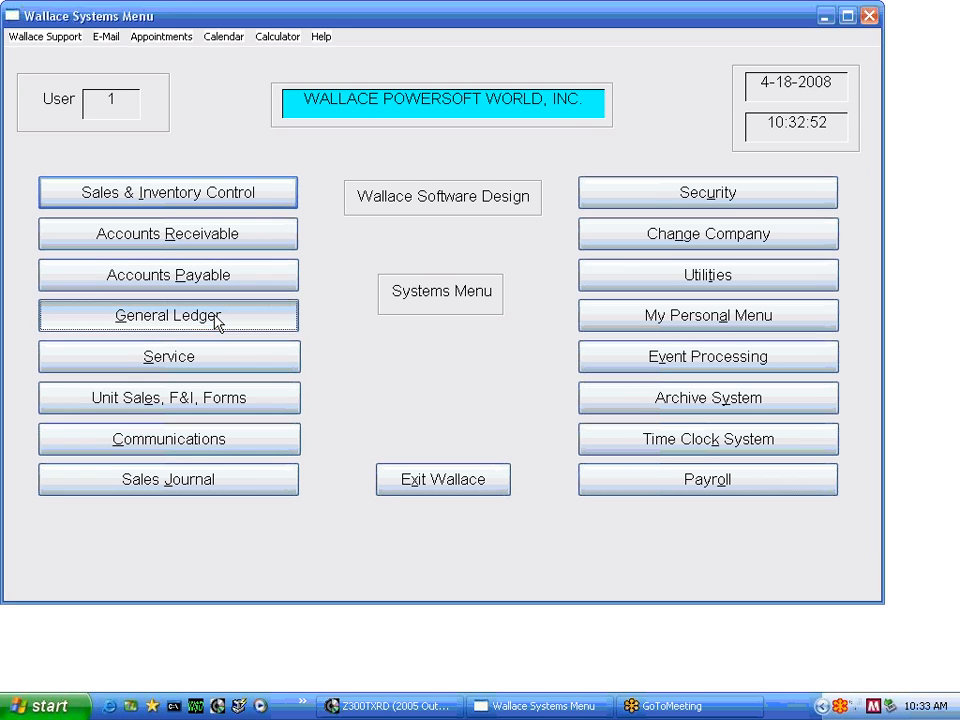
left_click(849, 541)
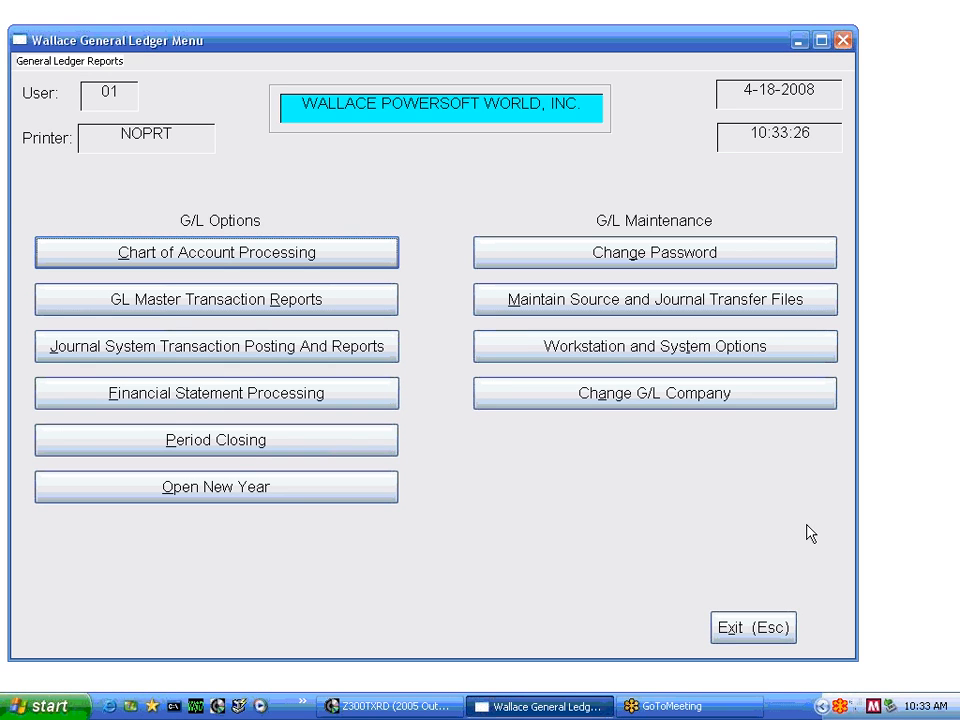
left_click(548, 305)
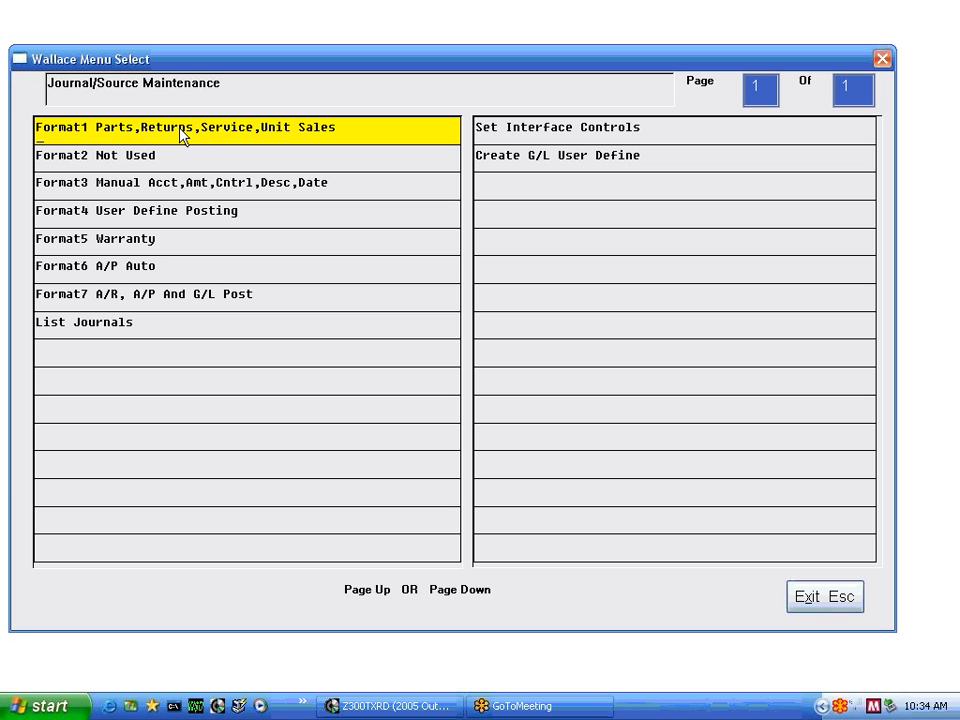
left_click(118, 135)
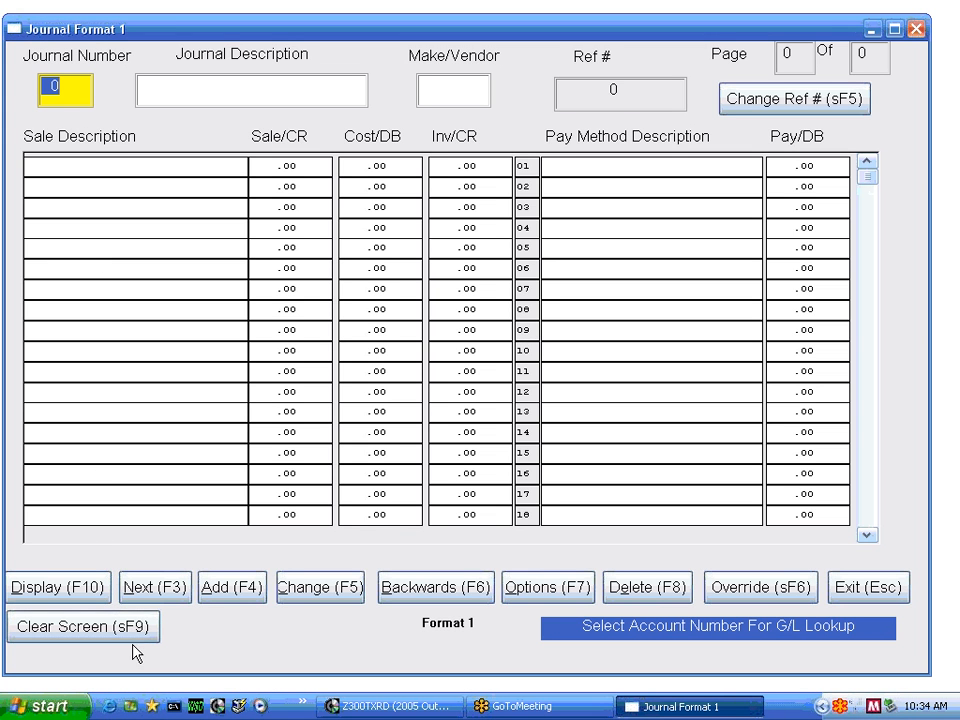
left_click(165, 590)
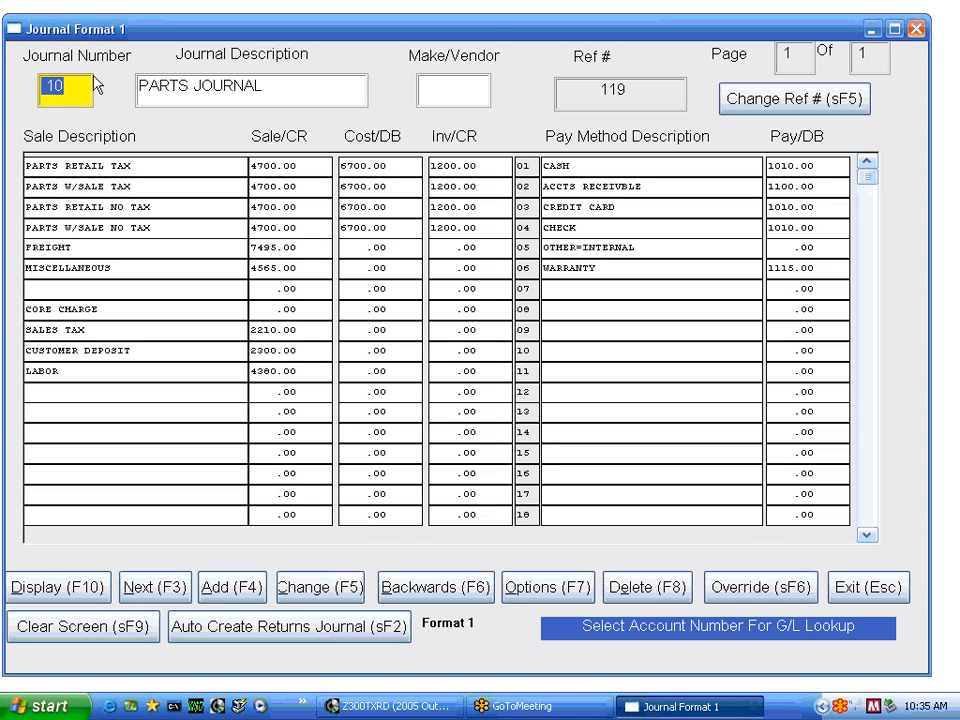
Examine the journal description and the sale description rows of the PARTS JOURNAL
key("Tab")
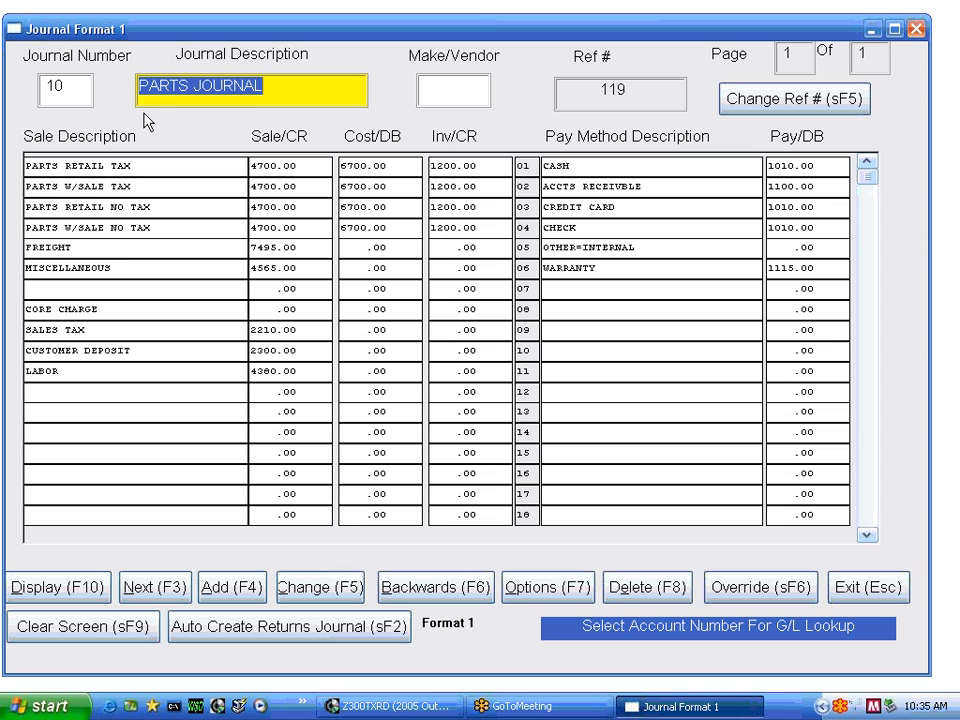
key("Tab")
key("Tab")
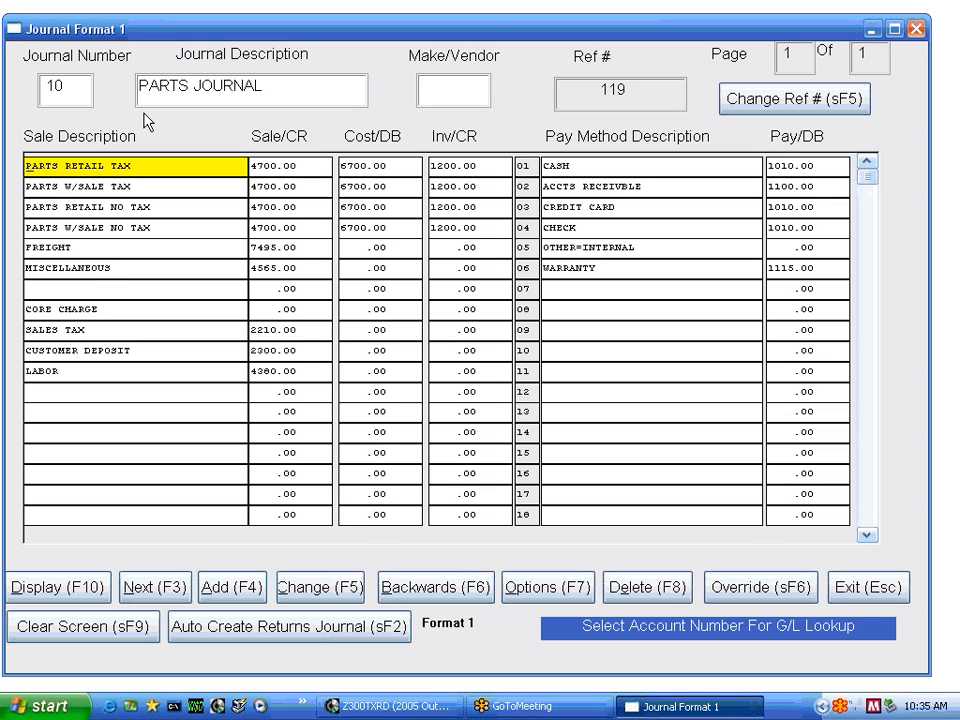
key("Tab")
key("Tab")
key("Tab")
key("Tab")
key("Tab")
key("Tab")
key("Tab")
key("Tab")
key("Tab")
key("Tab")
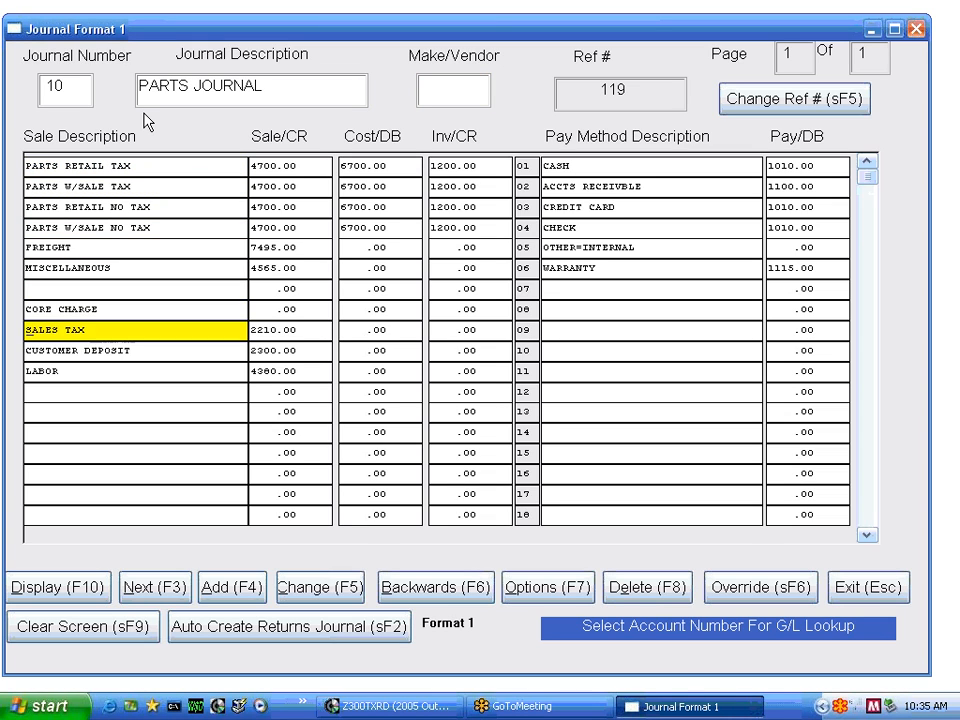
key("shift+Tab")
key("shift+Tab")
key("shift+Tab")
key("shift+Tab")
key("shift+Tab")
key("shift+Tab")
key("shift+Tab")
key("shift+Tab")
key("shift+Tab")
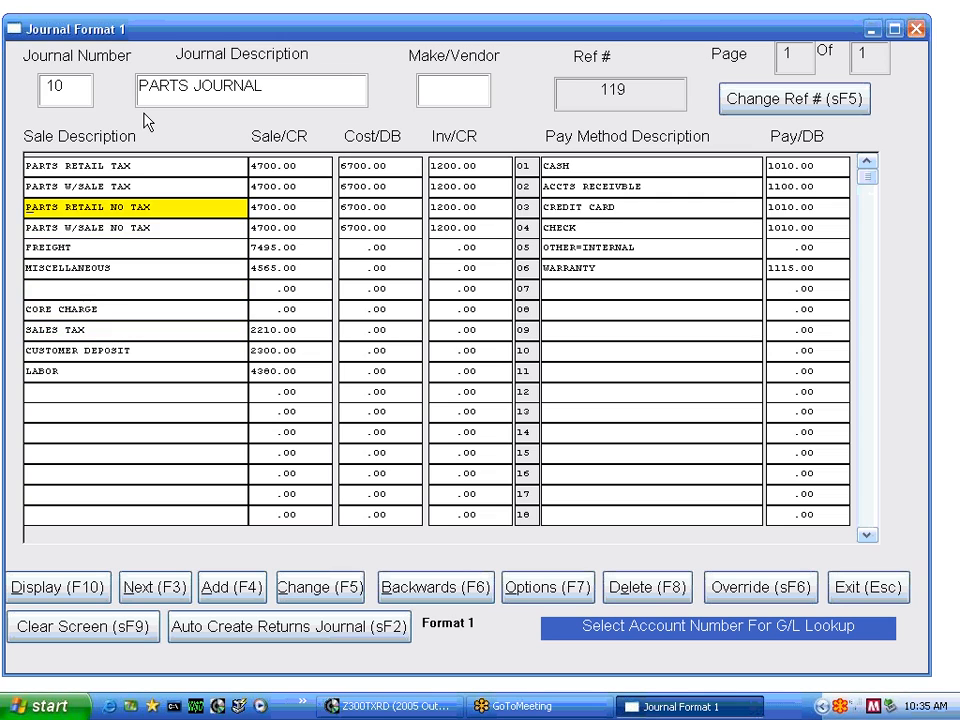
key("shift+Tab")
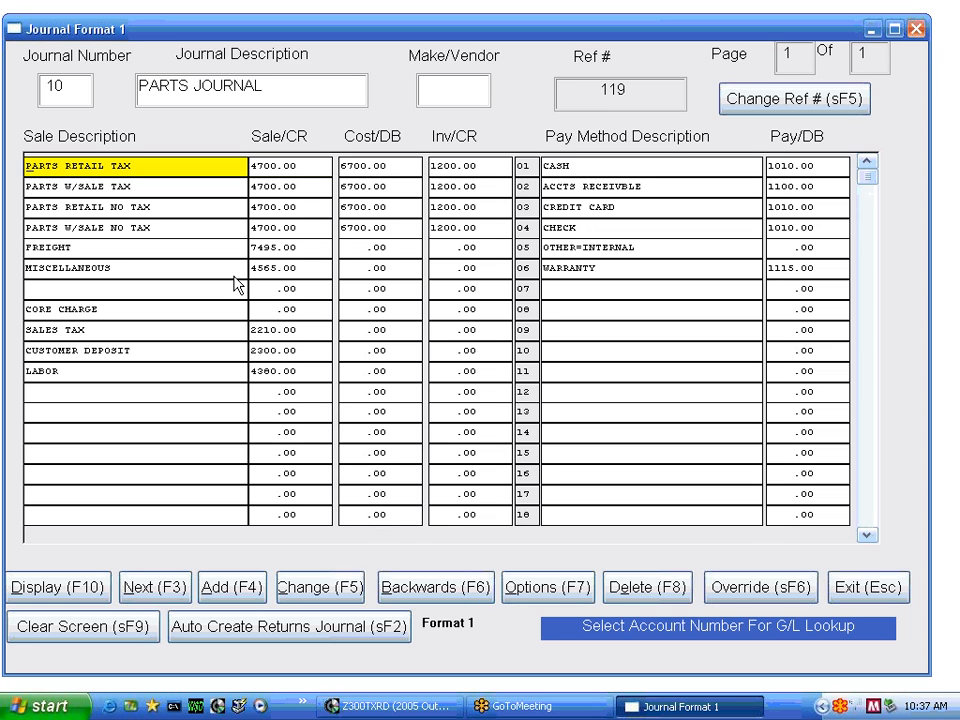
Set the Sale/CR account of the PARTS RETAIL TAX row to 4100.01
key("Tab")
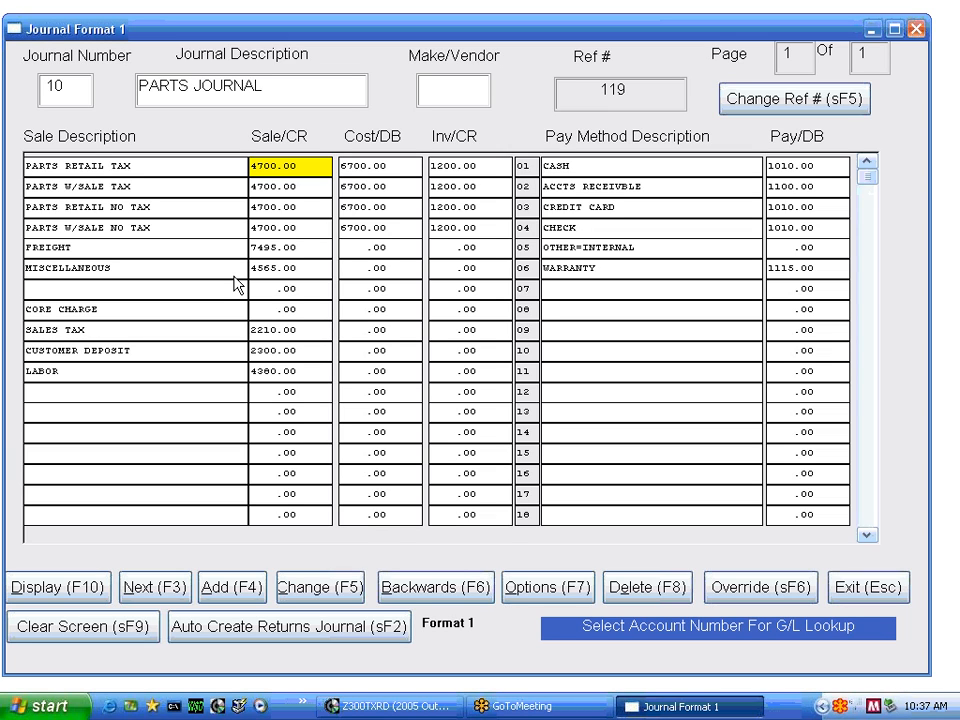
type("4100.01")
key("Return")
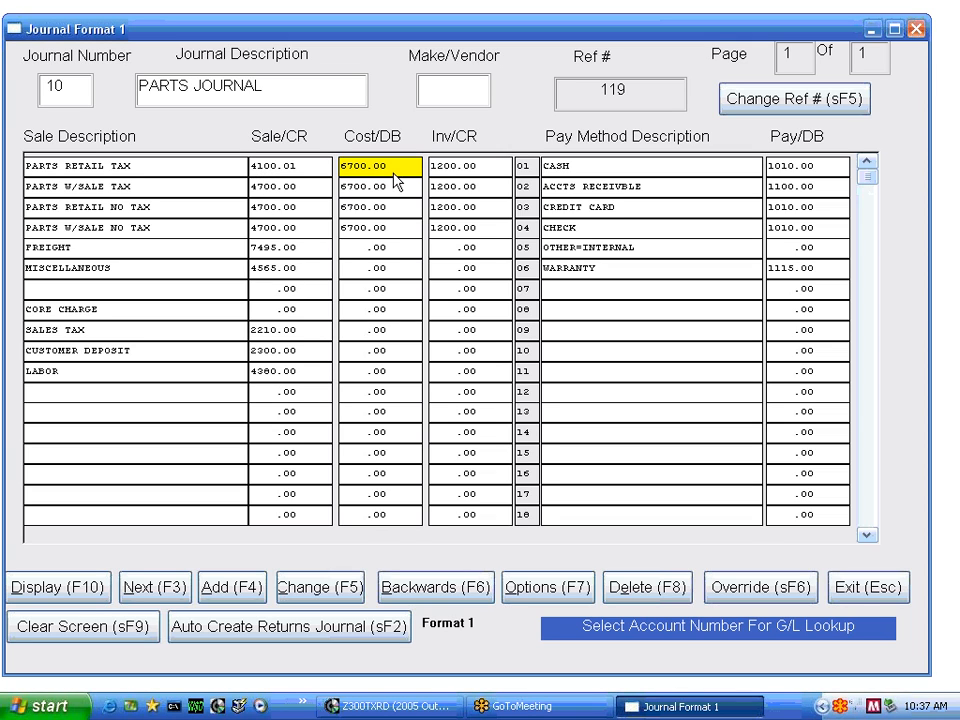
Review the Sale/CR accounts assigned to the four parts sale rows
left_click(266, 170)
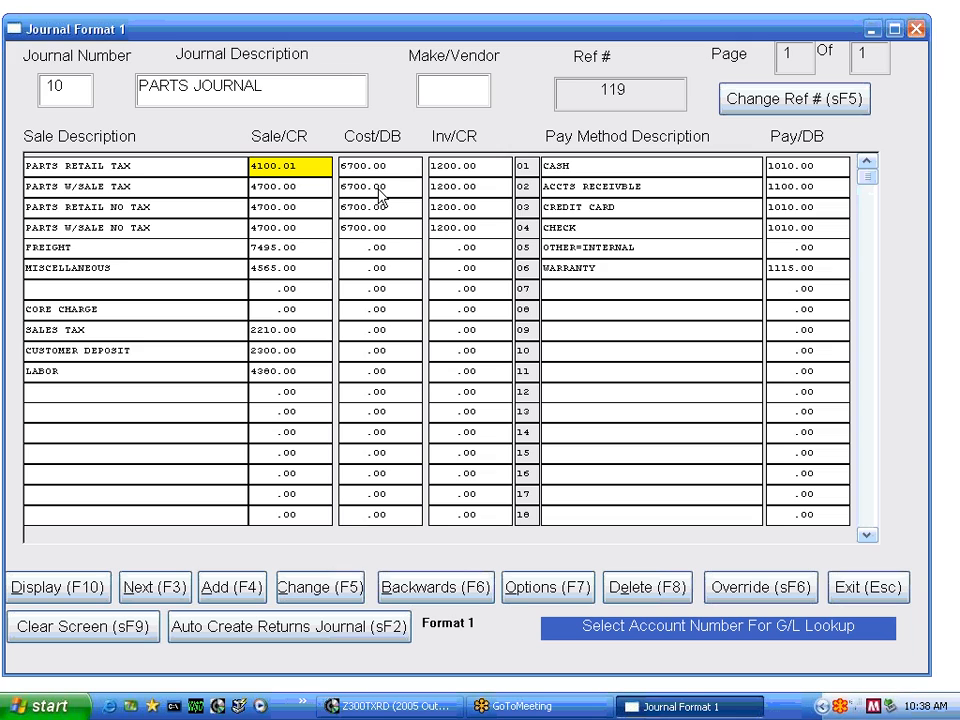
key("Down")
key("Down")
key("Down")
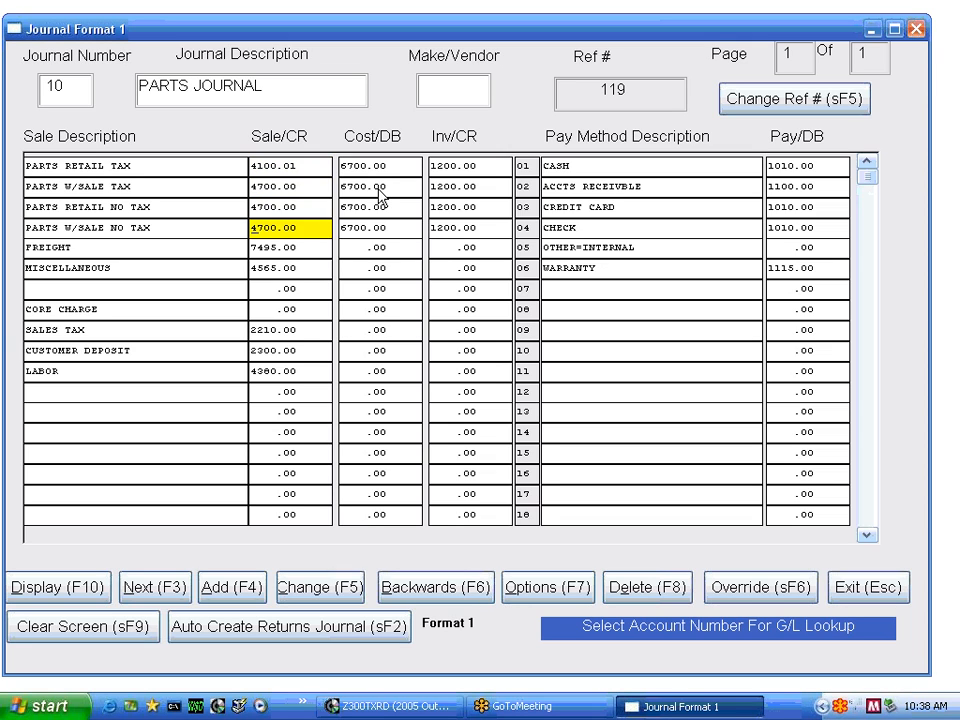
key("Up")
key("Up")
key("Up")
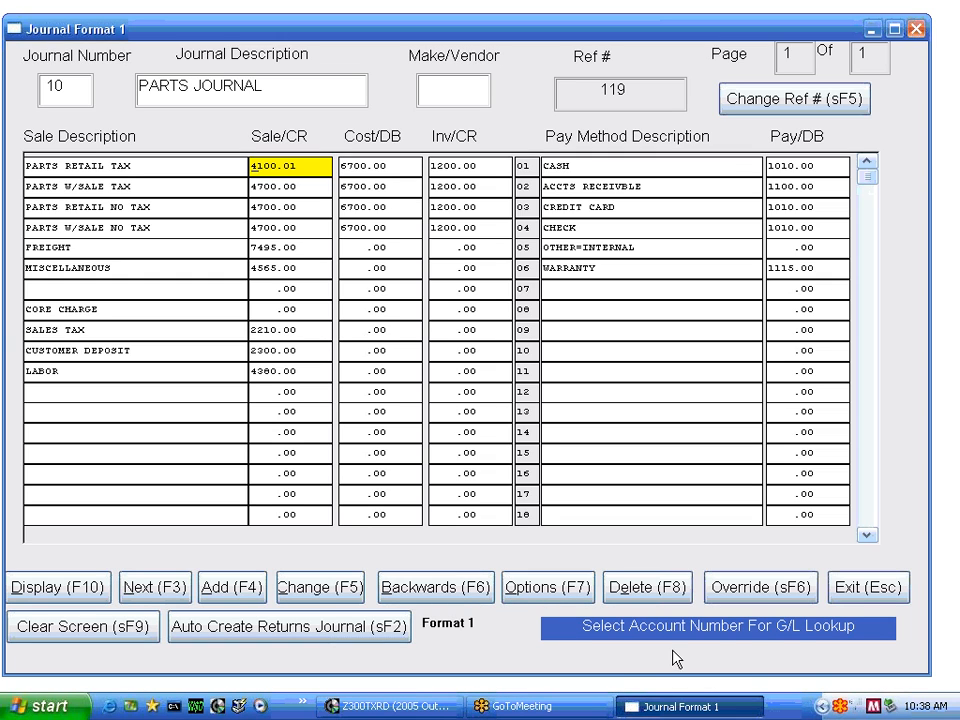
Look up chart of accounts entries for the PARTS RETAIL TAX Sale/CR account, clearing the search text and listing accounts by type
double_click(272, 172)
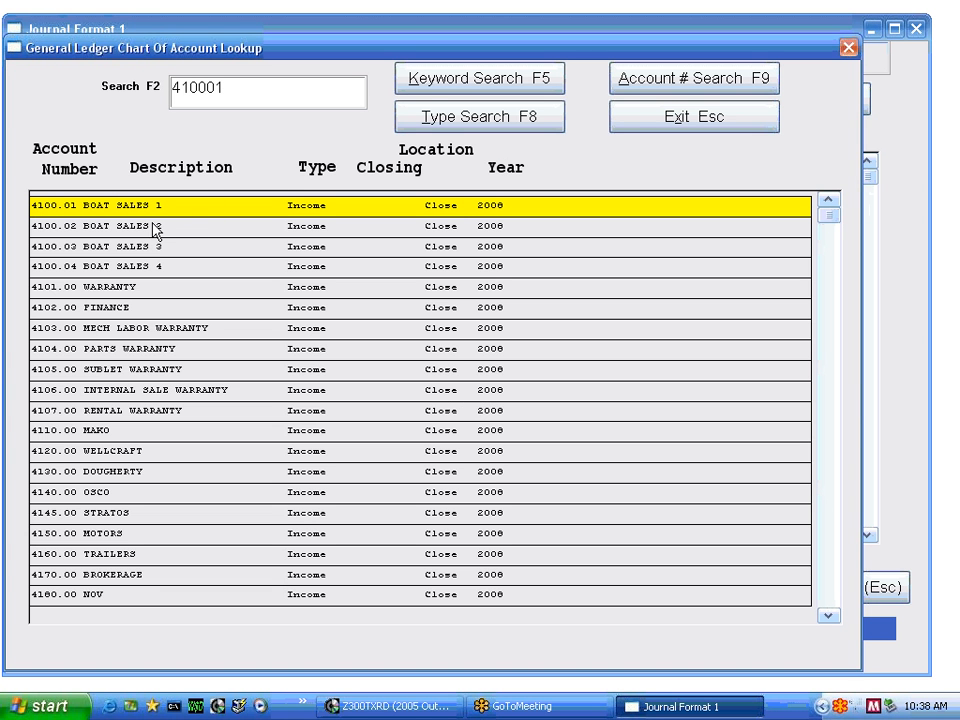
left_click(227, 88)
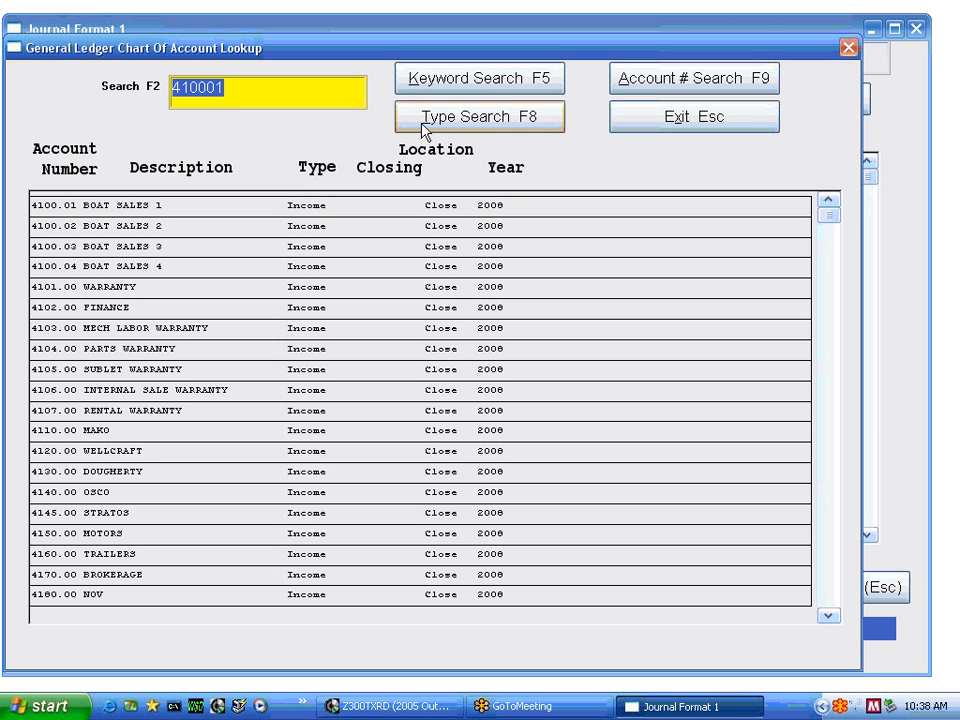
key("BackSpace")
left_click(421, 133)
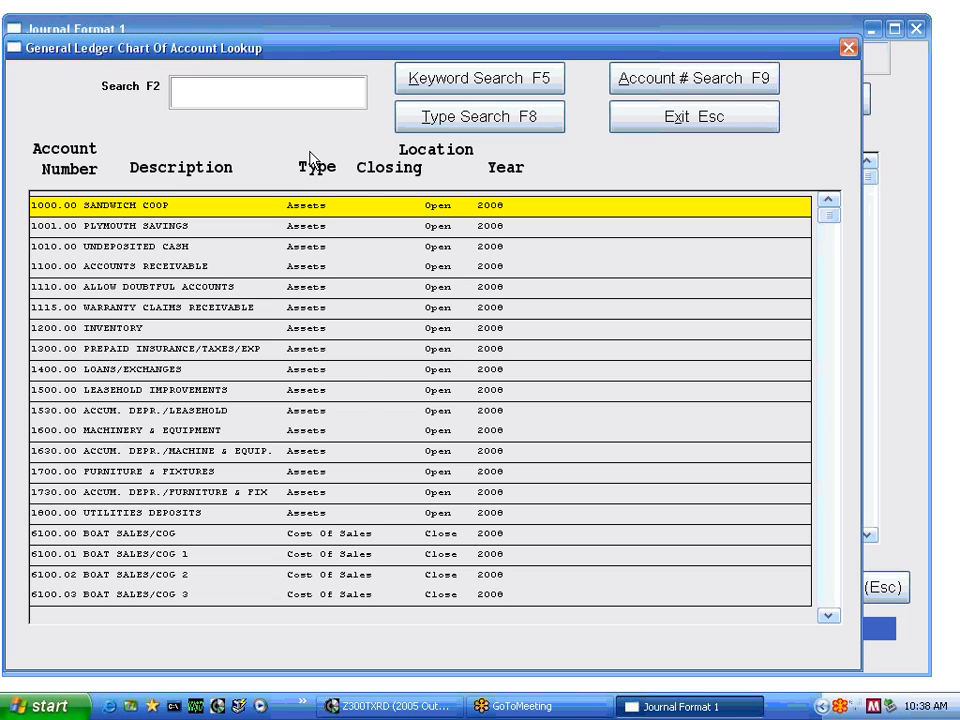
Assign the income account 4150.00 MOTORS as the Sale/CR account of the PARTS RETAIL TAX row
key("Page_Down")
key("Page_Down")
key("Page_Down")
key("Page_Down")
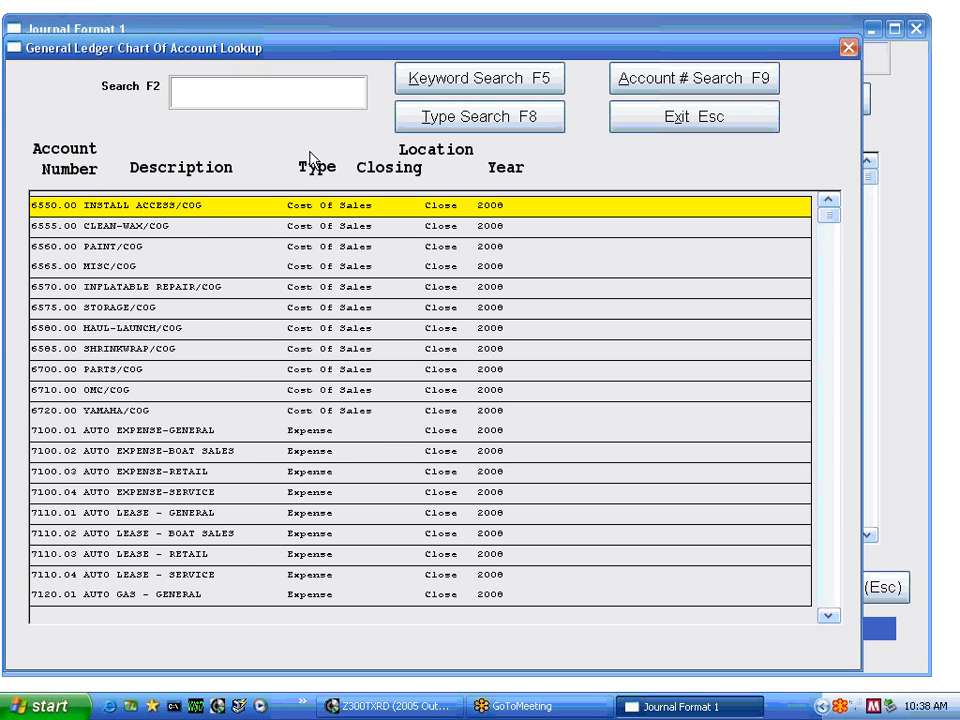
key("Page_Down")
key("Page_Down")
key("Page_Down")
key("Page_Down")
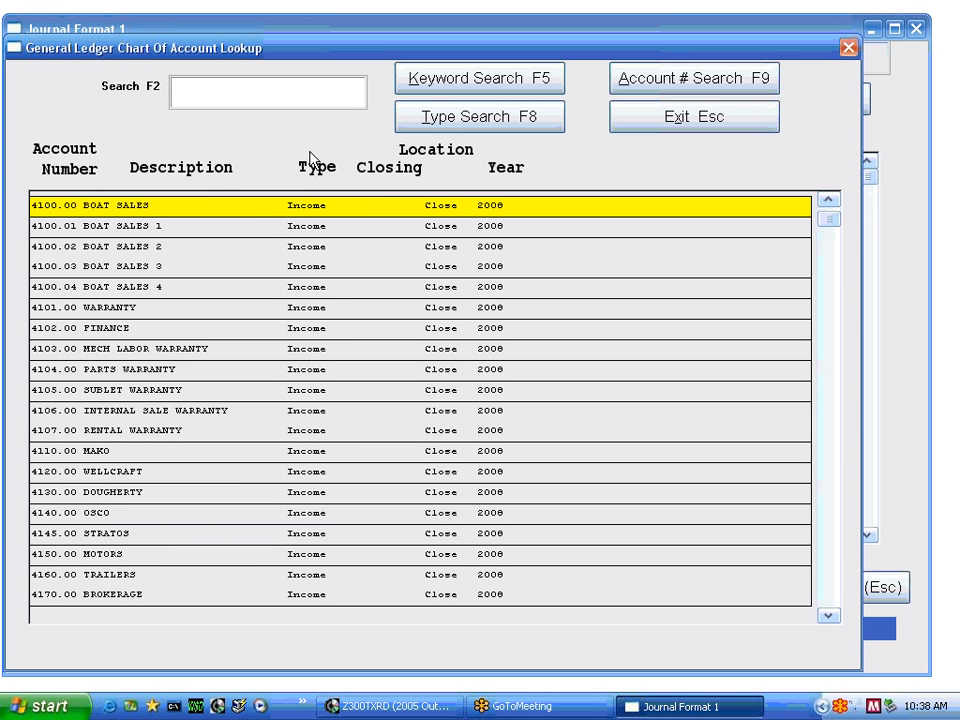
key("Down")
key("Down")
key("Down")
key("Down")
key("Down")
key("Down")
key("Down")
key("Down")
key("Down")
key("Down")
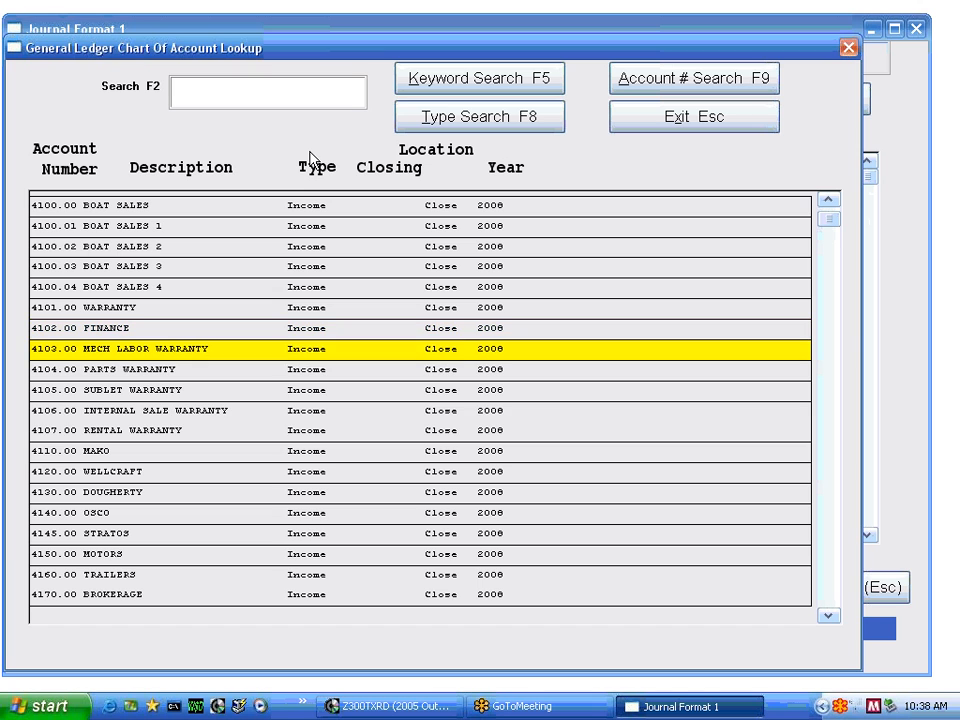
key("Down")
key("Down")
key("Down")
key("Down")
key("Down")
key("Down")
key("Down")
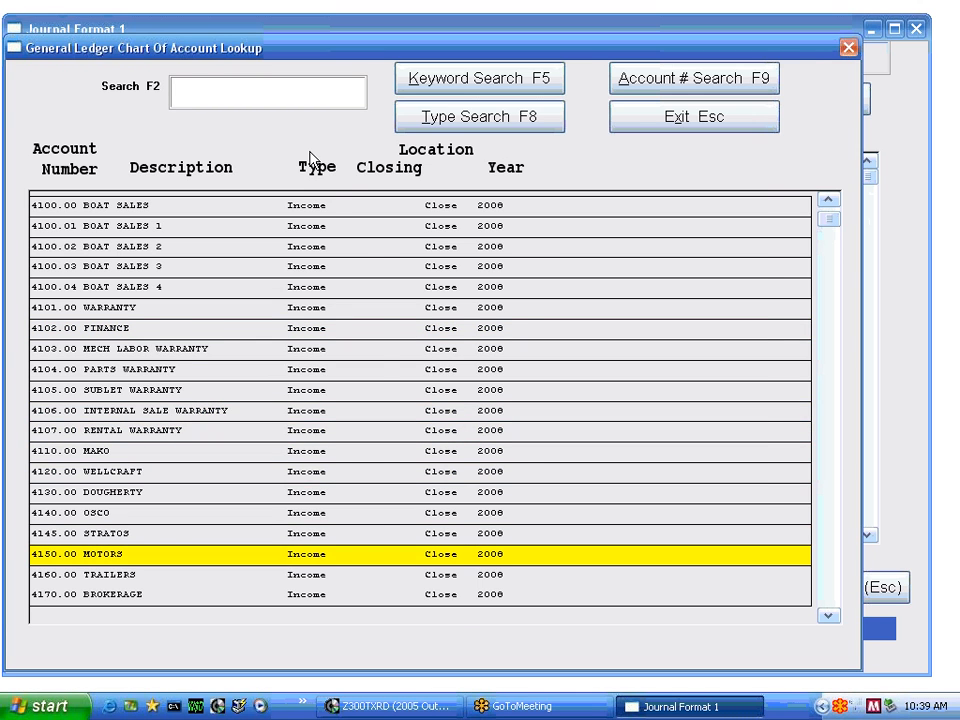
key("Return")
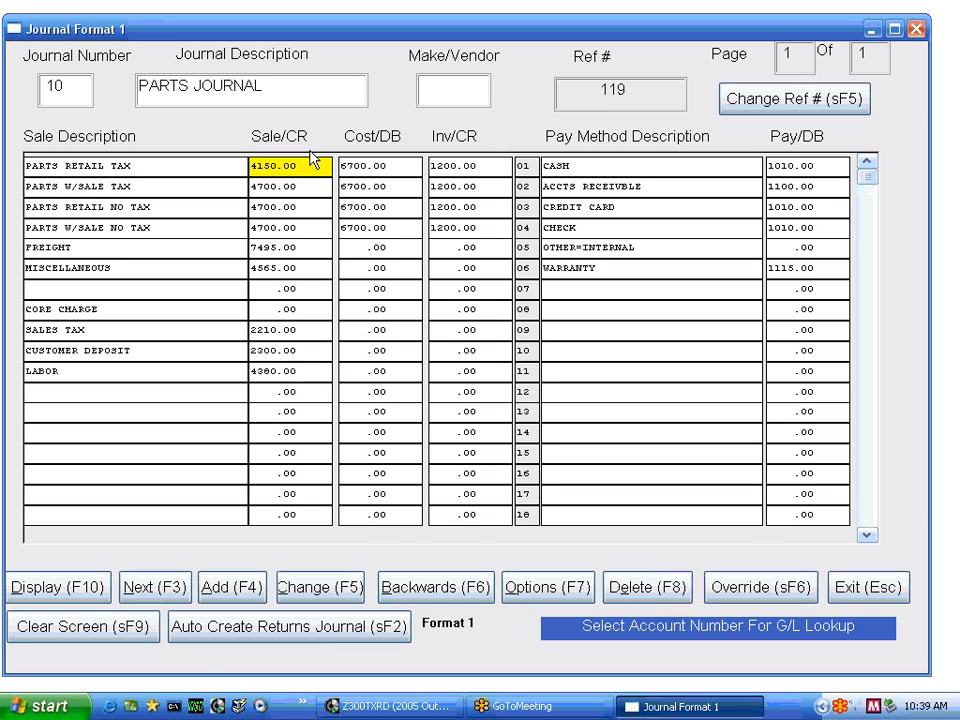
Set the Sale/CR account to 4150 for the PARTS W/SALE TAX, PARTS RETAIL NO TAX and PARTS W/SALE NO TAX rows
key("Down")
type("4150")
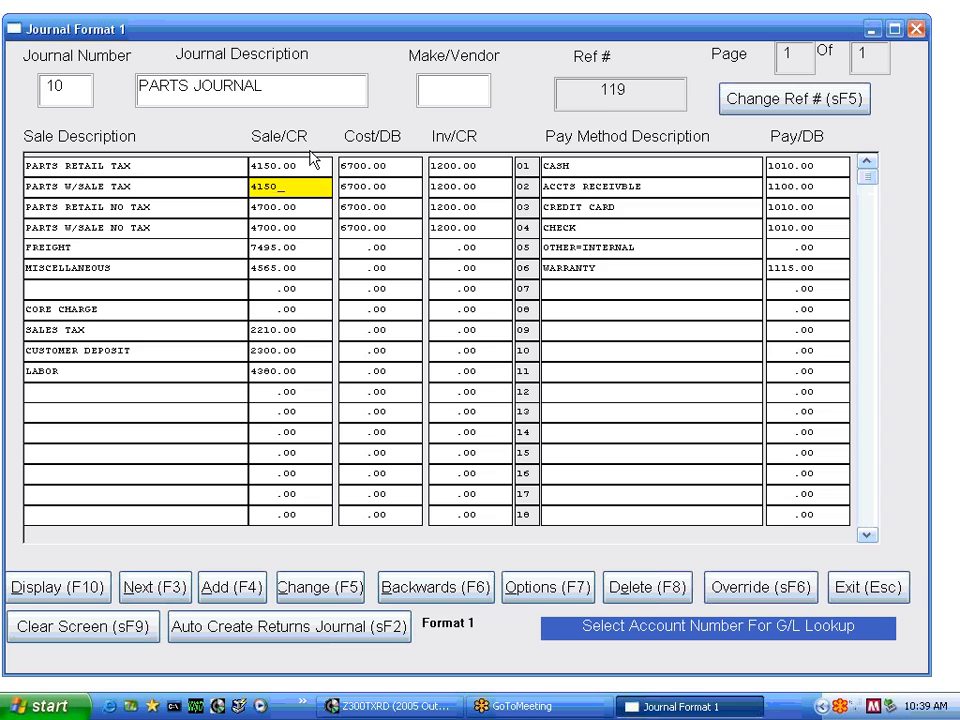
key("Return")
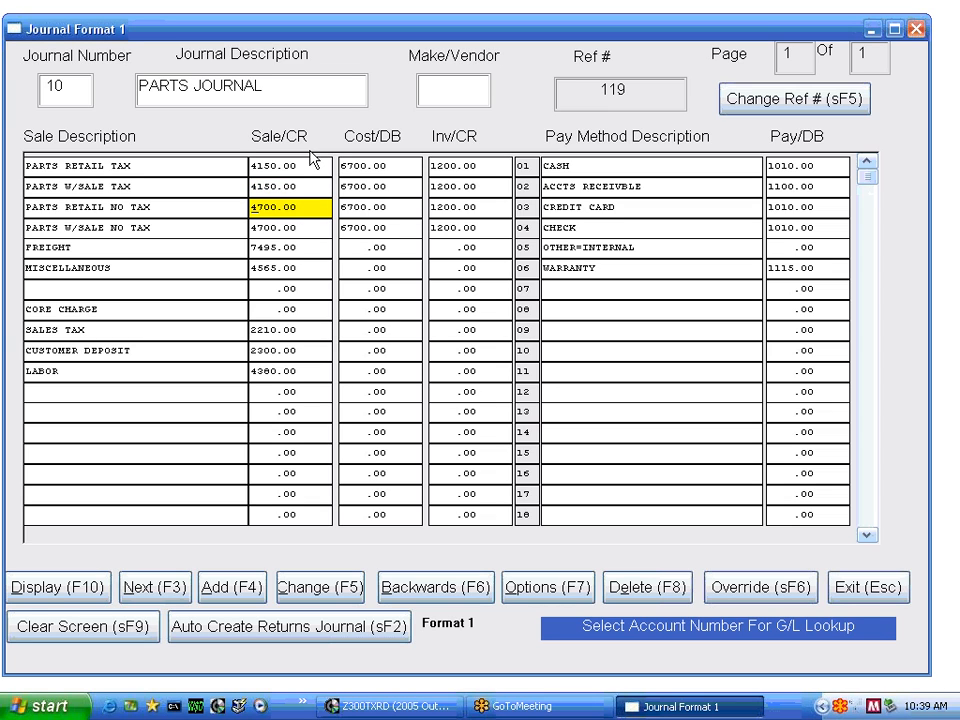
type("4150")
key("Return")
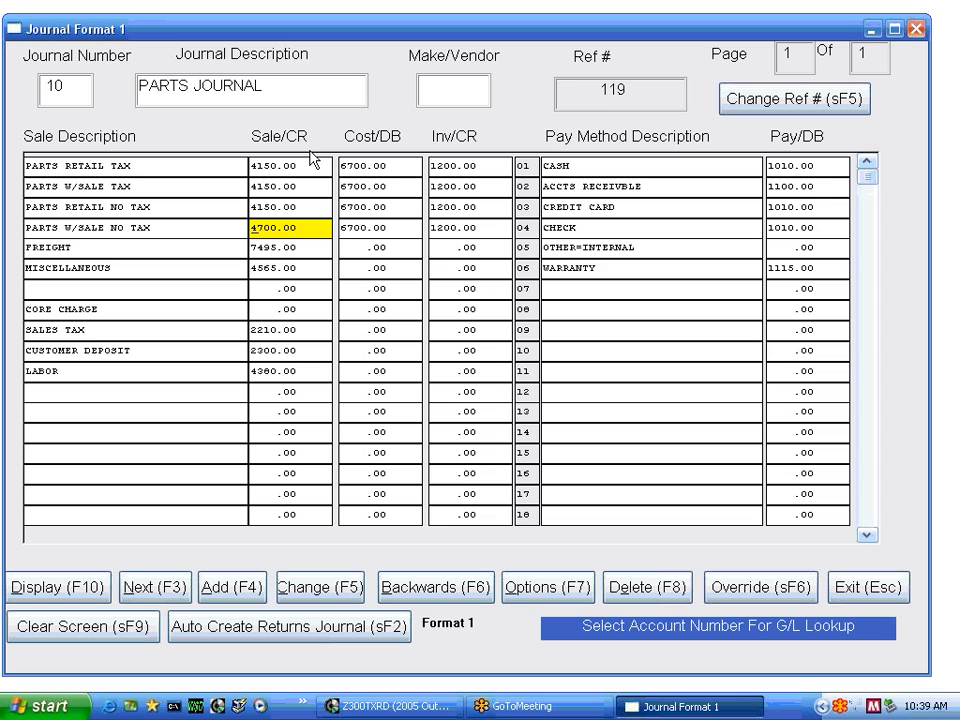
type("4150")
key("Tab")
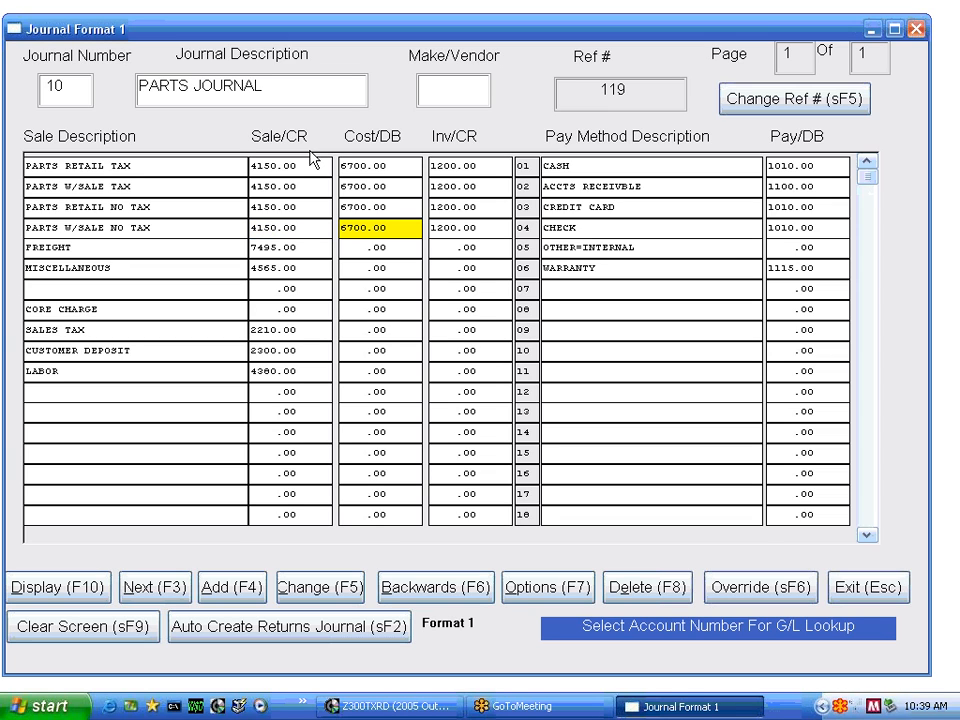
Review the Cost/DB and Inv/CR accounts of the parts rows and the pay method descriptions
key("Up")
key("Up")
key("Up")
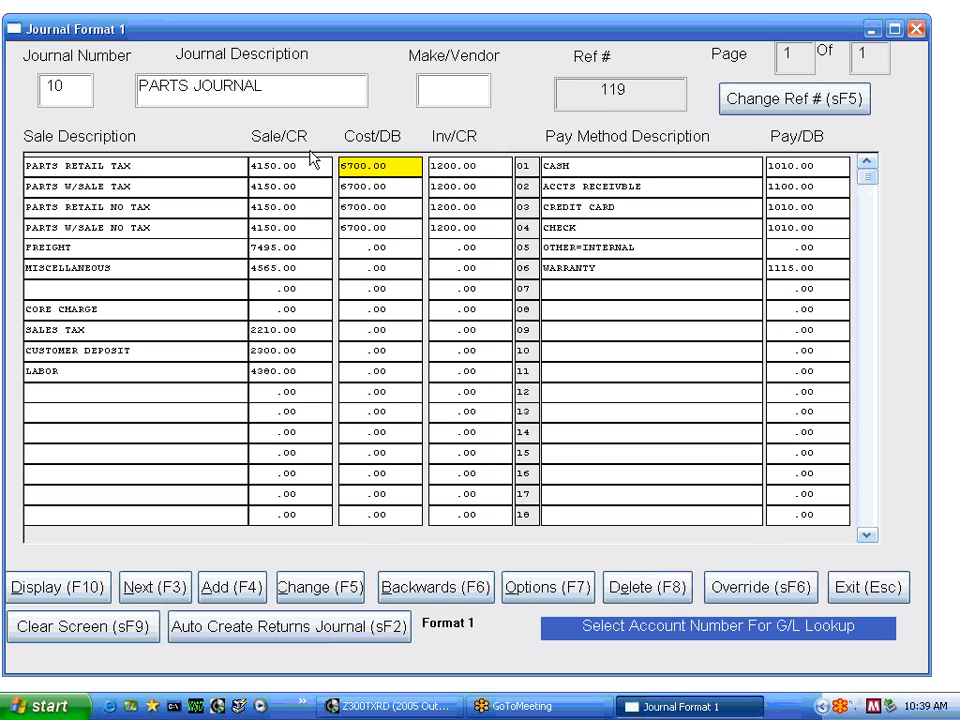
key("Tab")
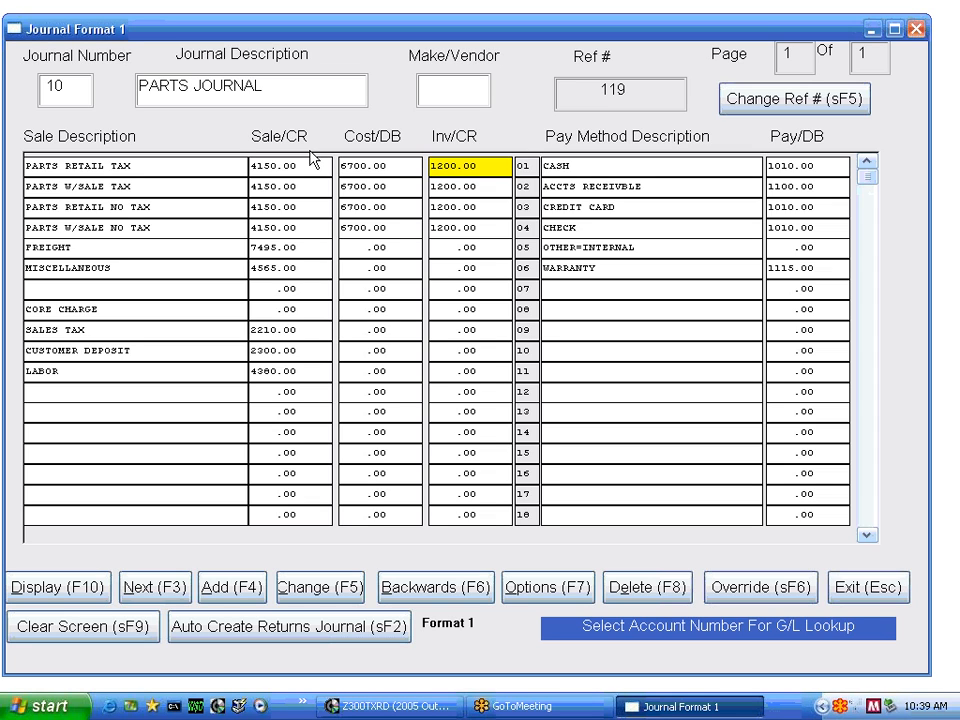
key("Down")
key("Down")
key("Down")
key("Down")
key("Down")
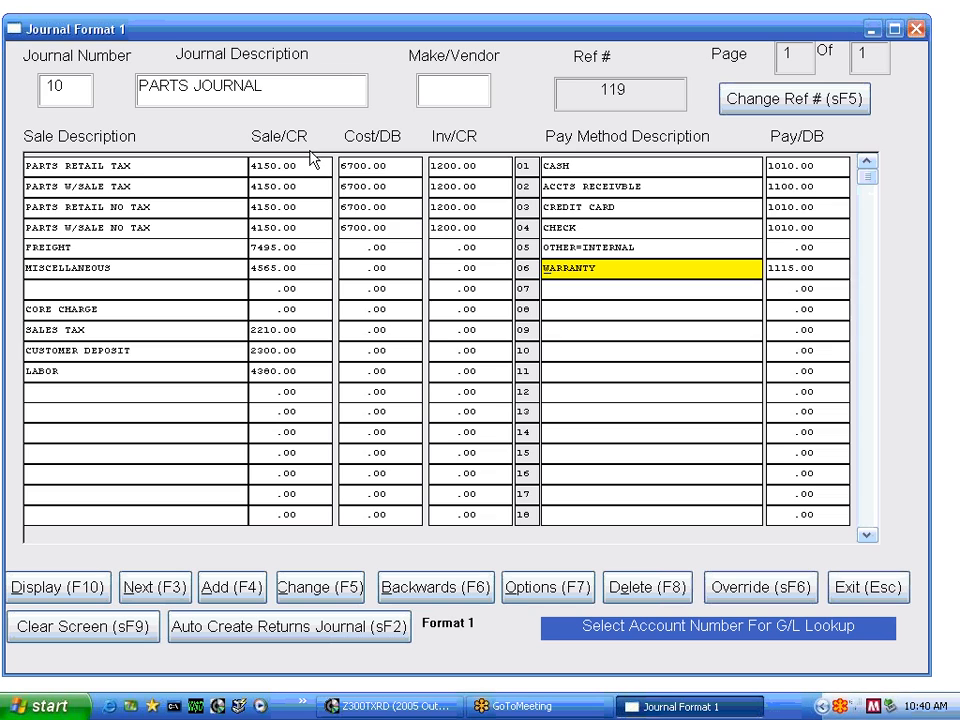
Examine the Pay/DB accounts assigned to the cash, accounts receivable, credit card, check and warranty pay methods
key("Tab")
key("Up")
key("Up")
key("Up")
key("Up")
key("Up")
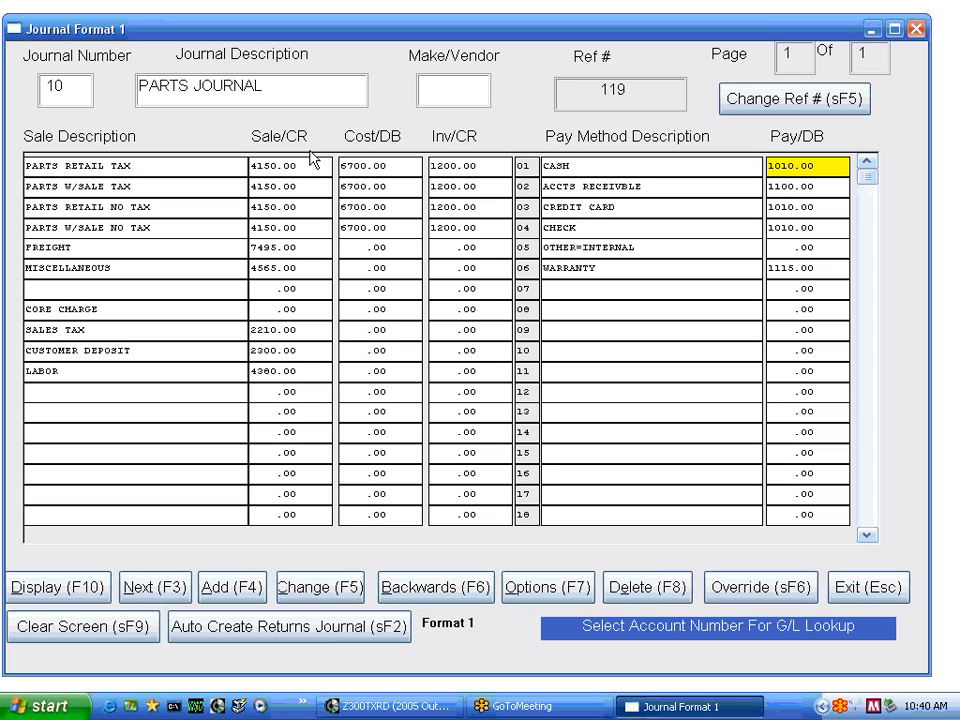
key("Down")
key("Down")
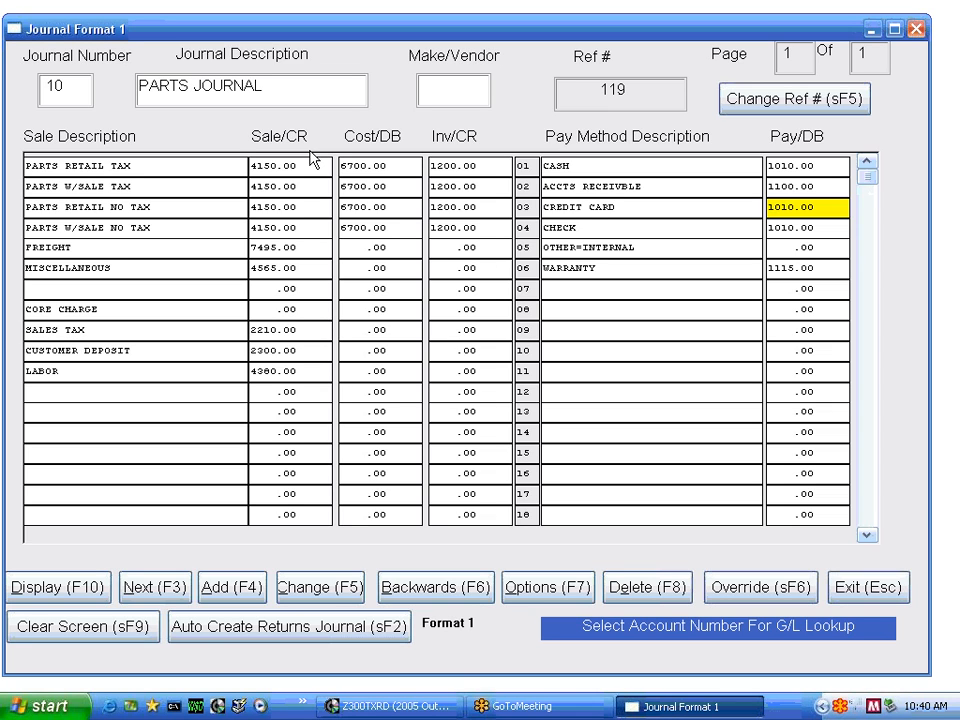
key("Return")
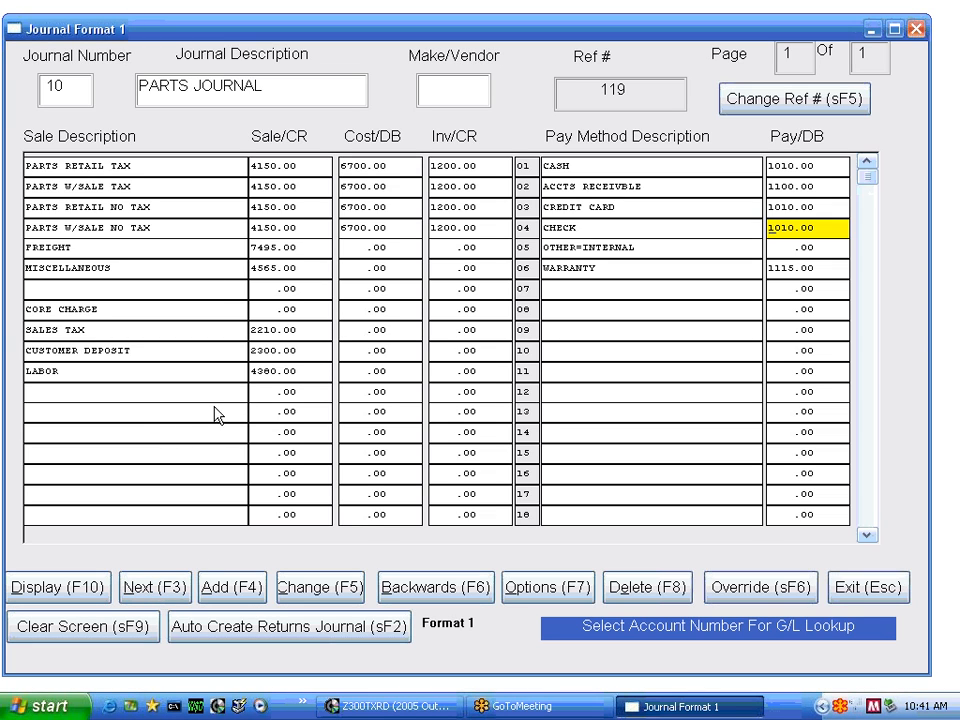
Save the changes to the PARTS JOURNAL and confirm the update
left_click(313, 594)
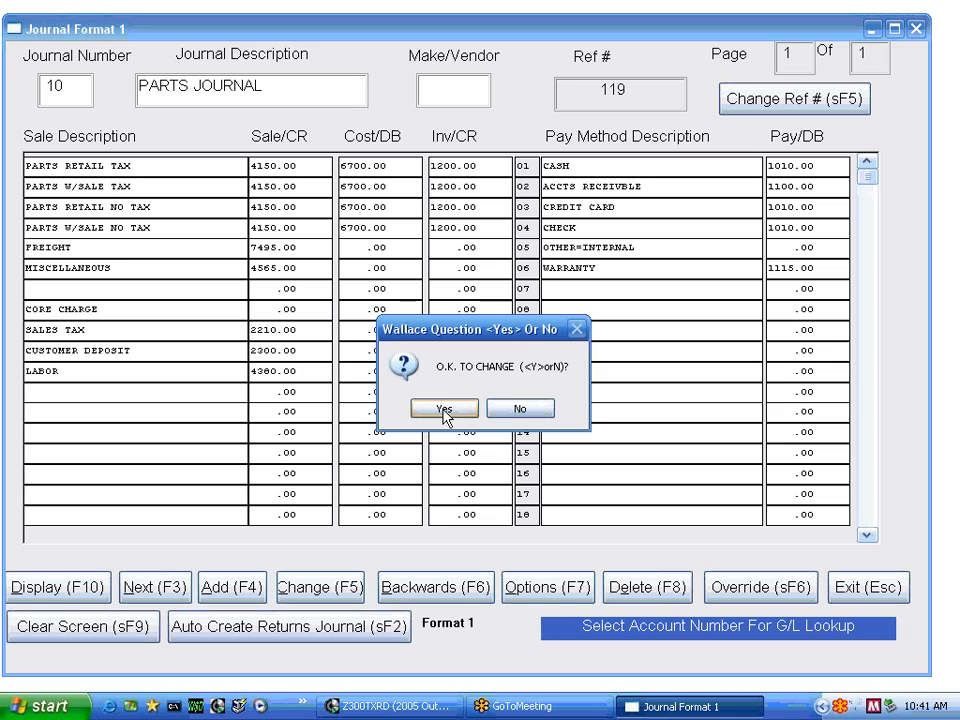
left_click(445, 412)
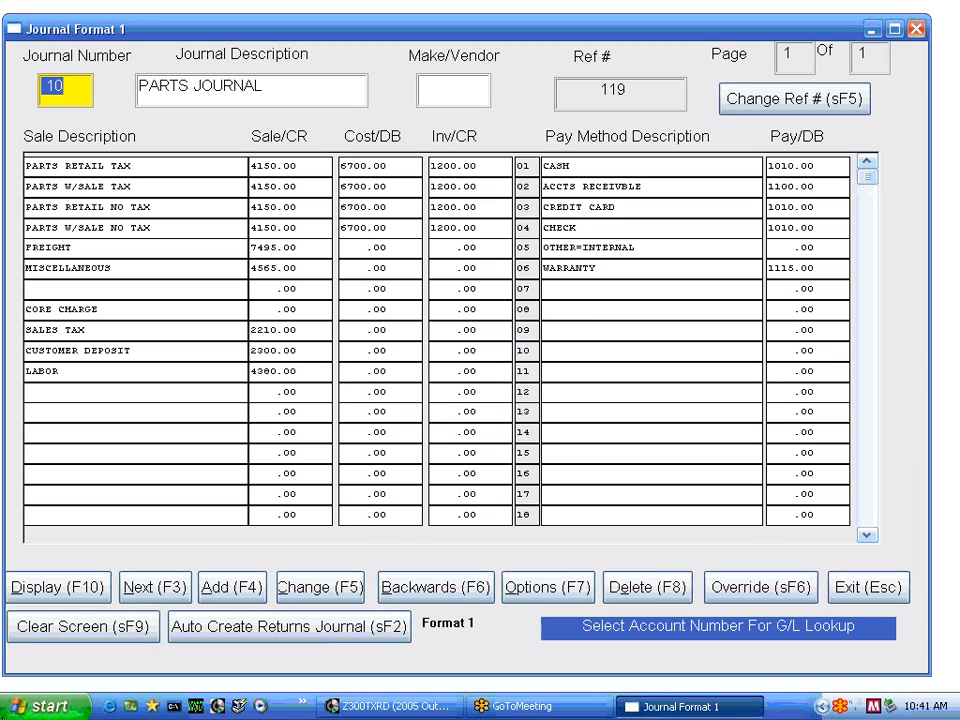
Try to save the PARTS JOURNAL with Sale/CR account 666.77 in the PARTS RETAIL TAX row
left_click(270, 170)
type("666")
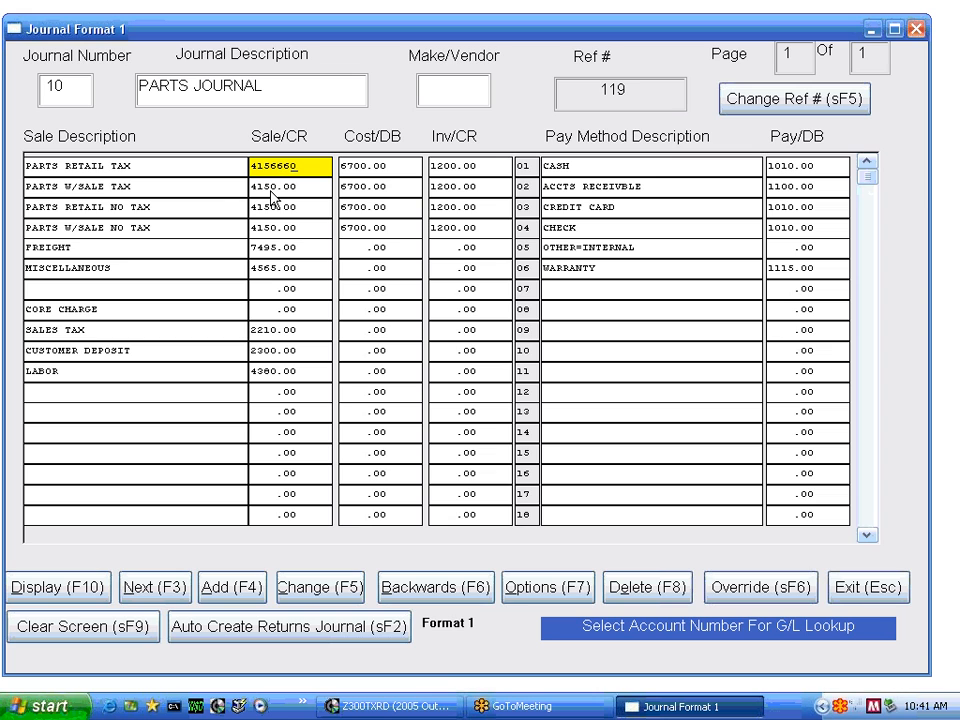
left_click(333, 589)
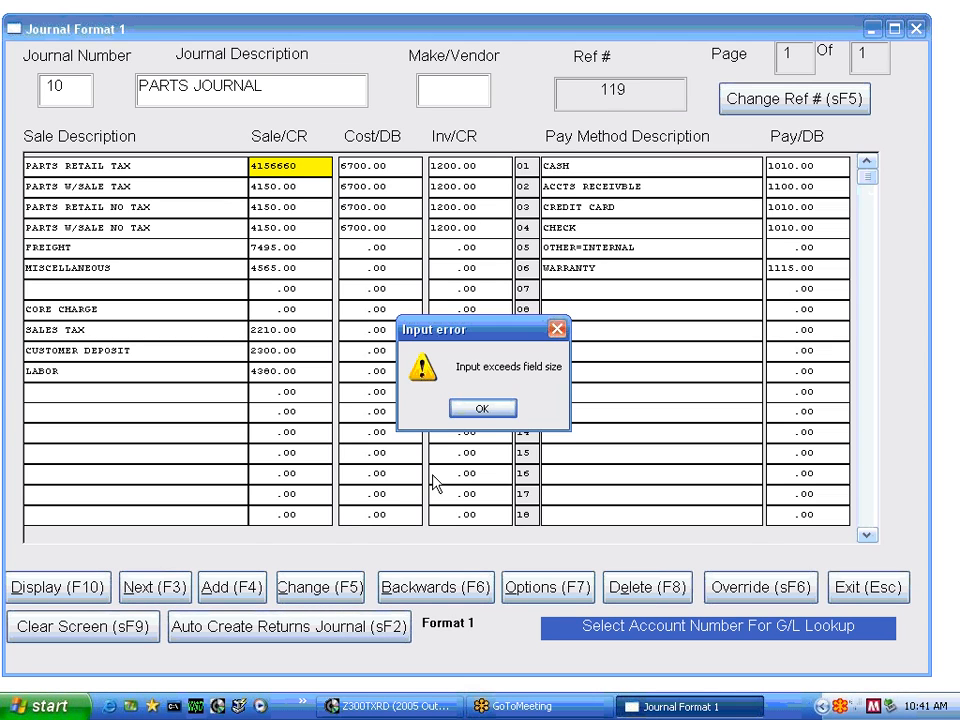
left_click(484, 412)
key("Delete")
key("Delete")
key("Delete")
key("Delete")
type("7")
type("666")
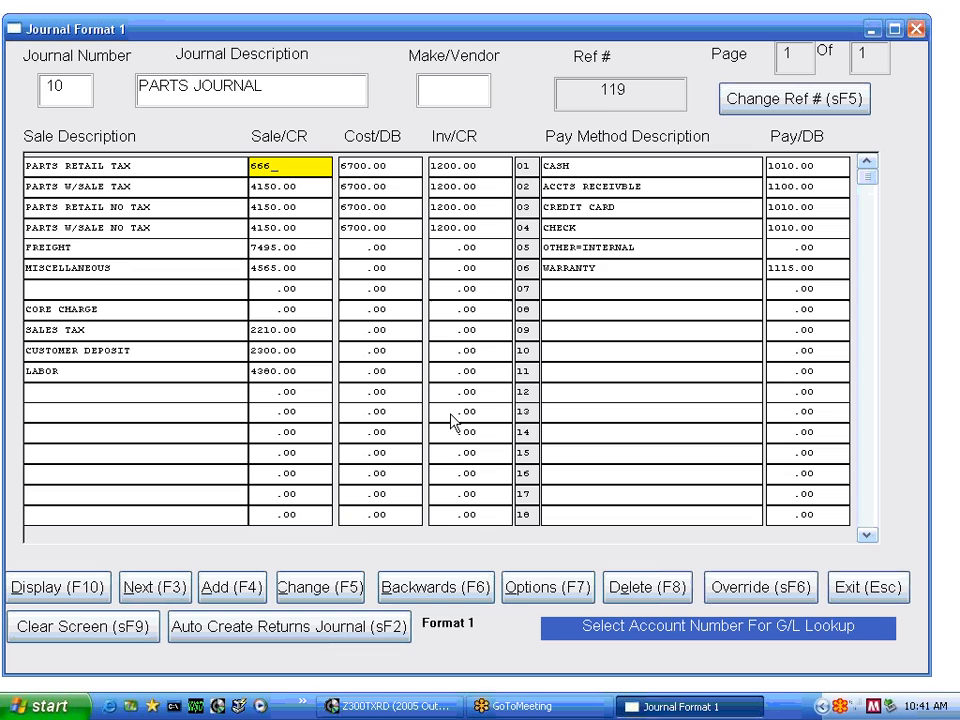
type(".77")
left_click(313, 590)
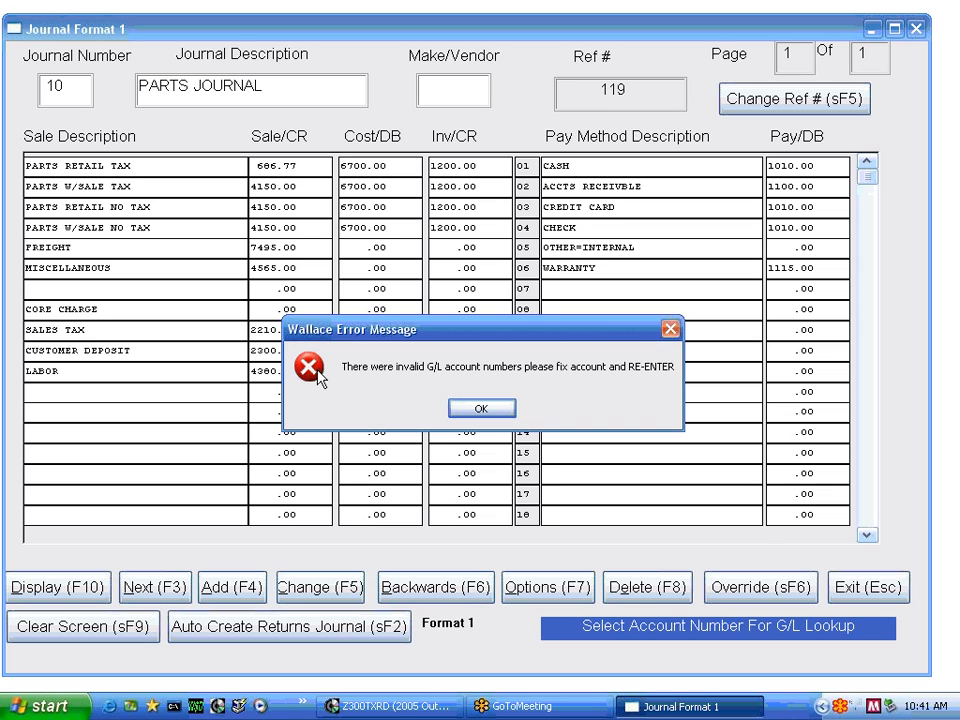
left_click(470, 410)
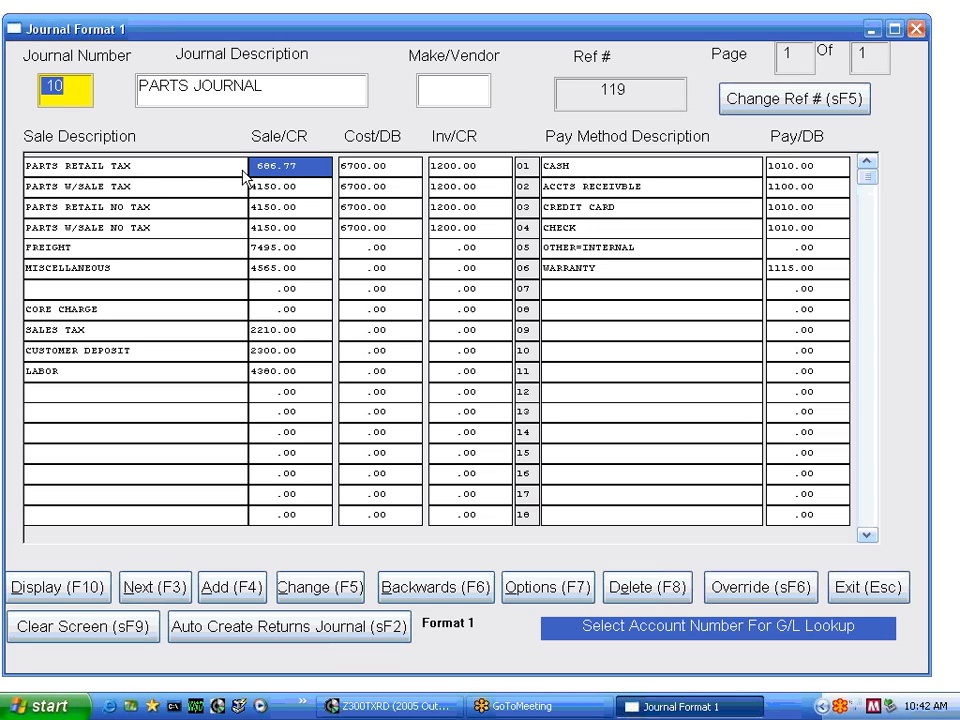
Set the PARTS RETAIL TAX row's Sale/CR account to 4100 and Cost/DB account to 6700, and save the journal change
key("Return")
type("4100")
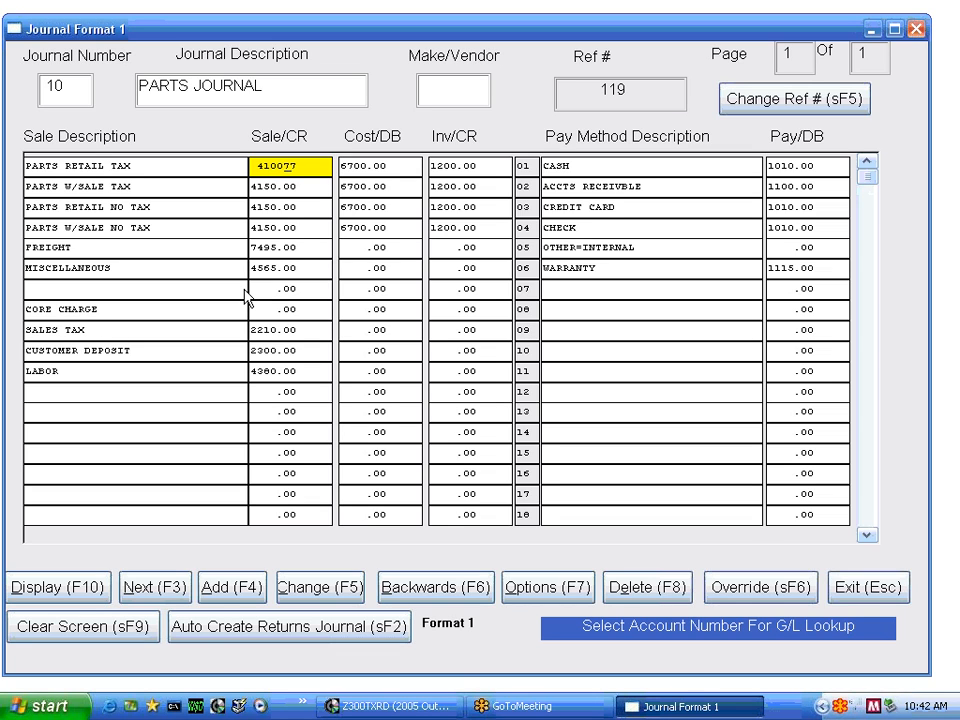
key("Return")
key("BackSpace")
type("6700")
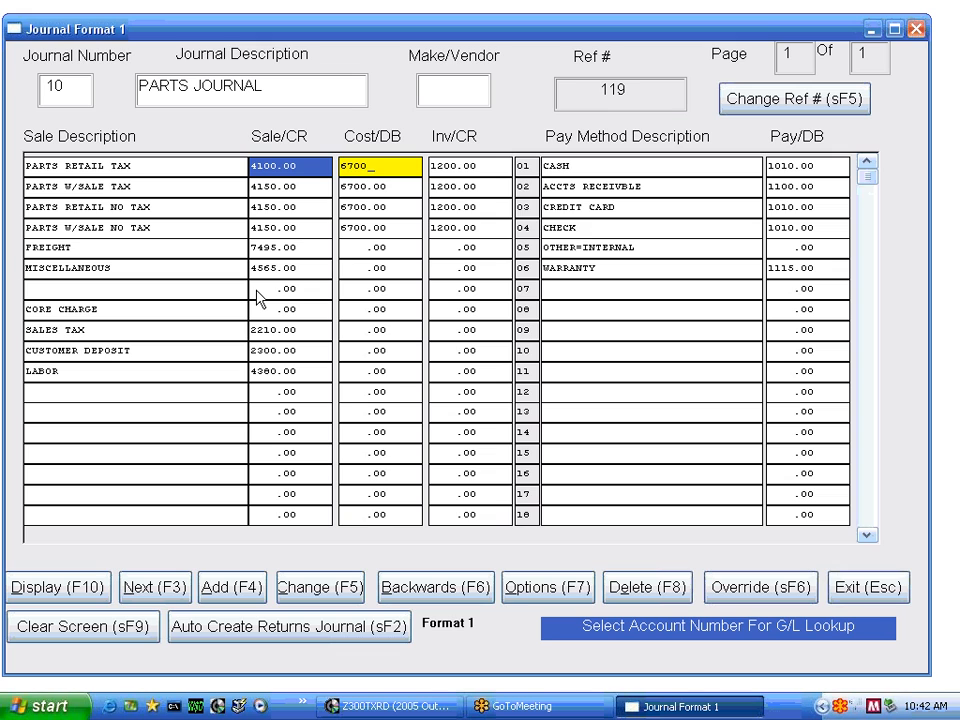
key("Return")
left_click(335, 590)
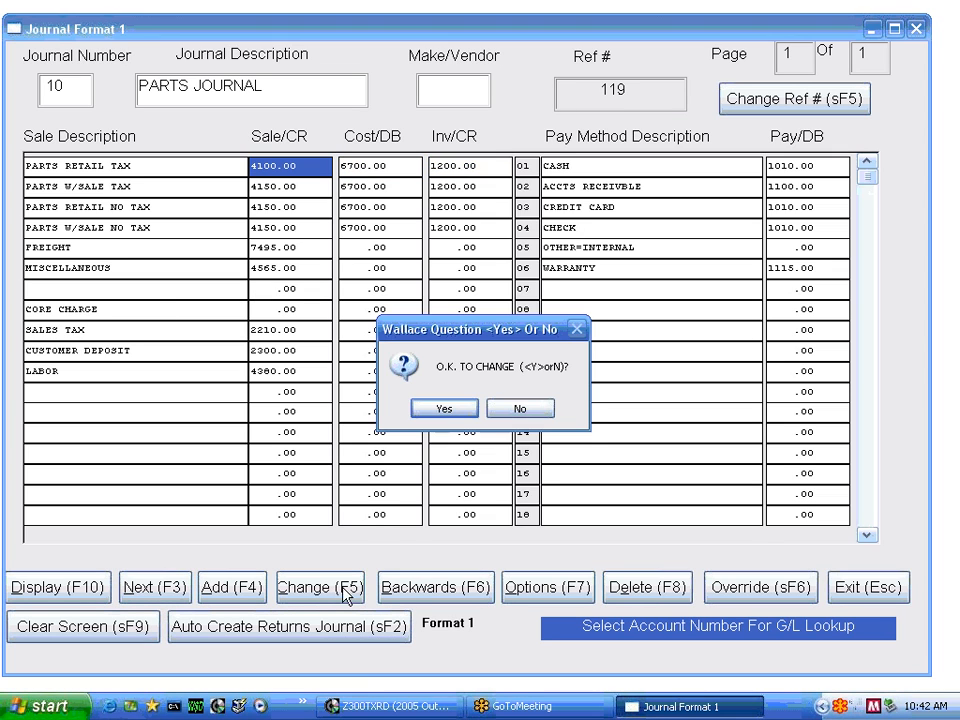
left_click(444, 411)
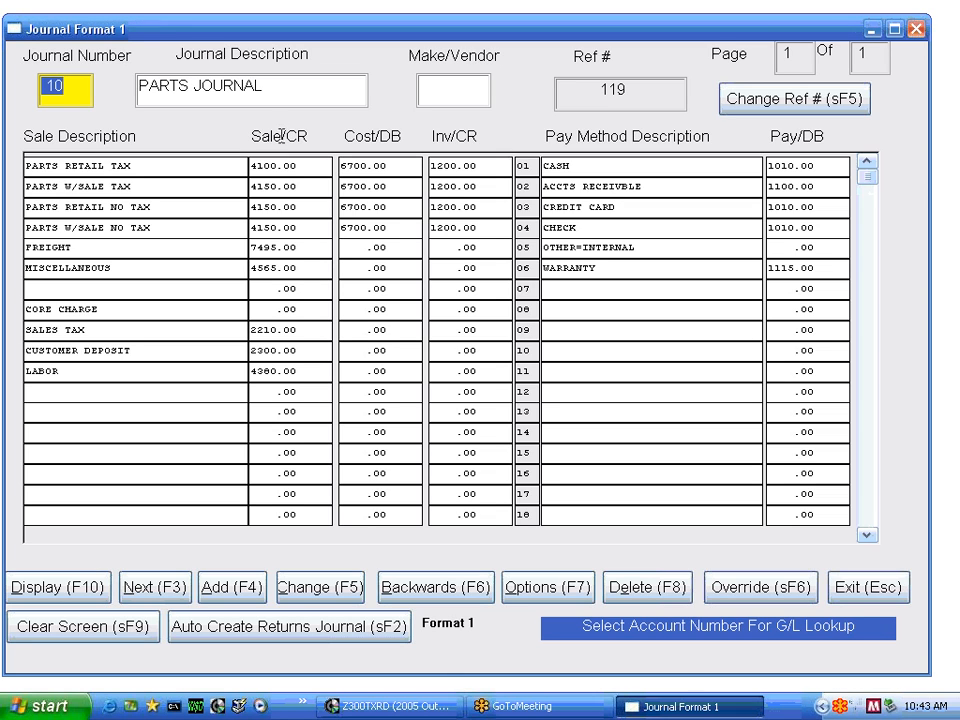
Open the PARTS JOURNAL's format override and add source H with taxable Sale/CR account 4720
left_click(745, 595)
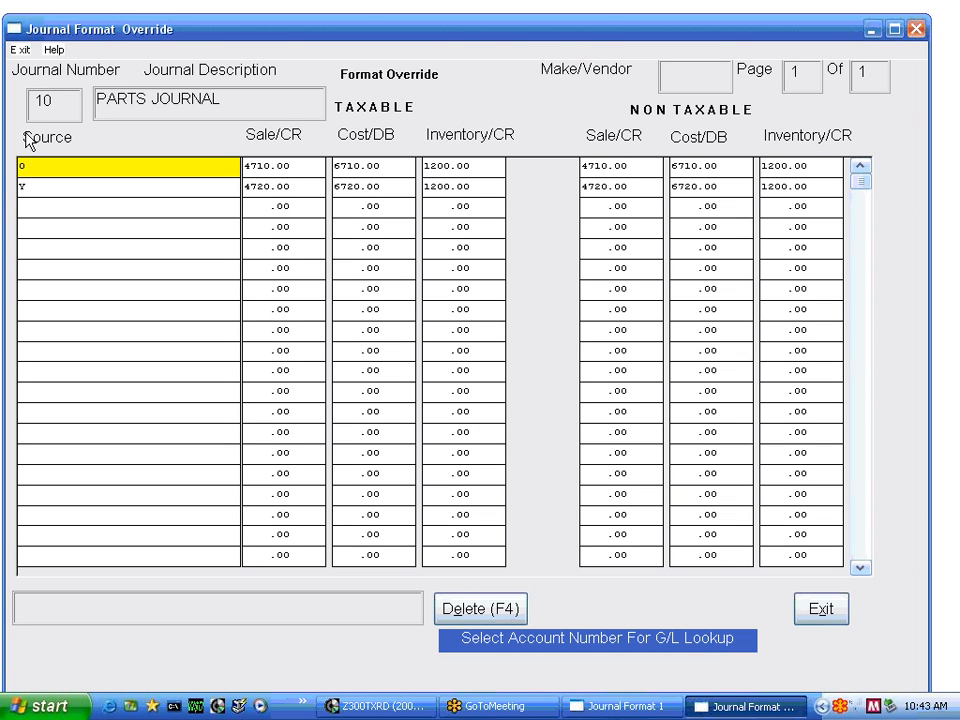
key("Down")
key("Down")
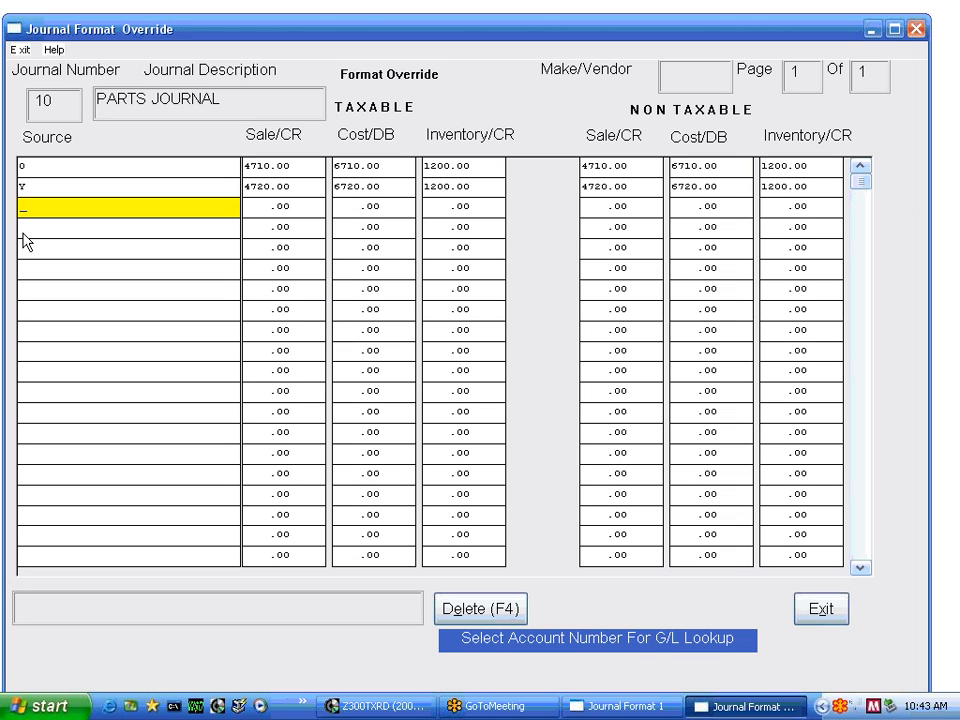
type("H")
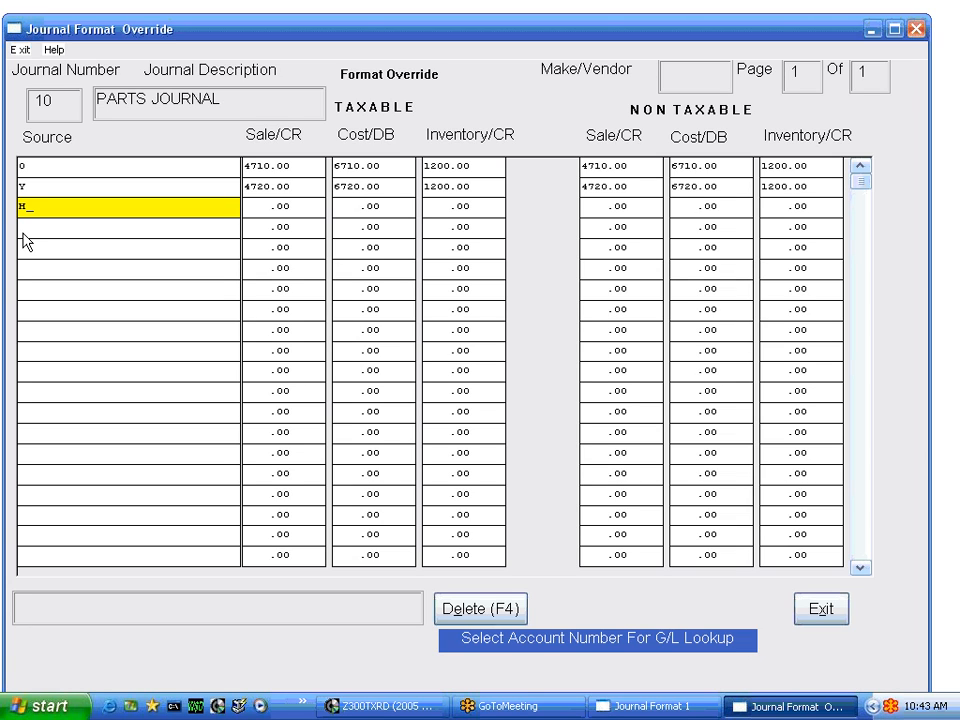
key("Return")
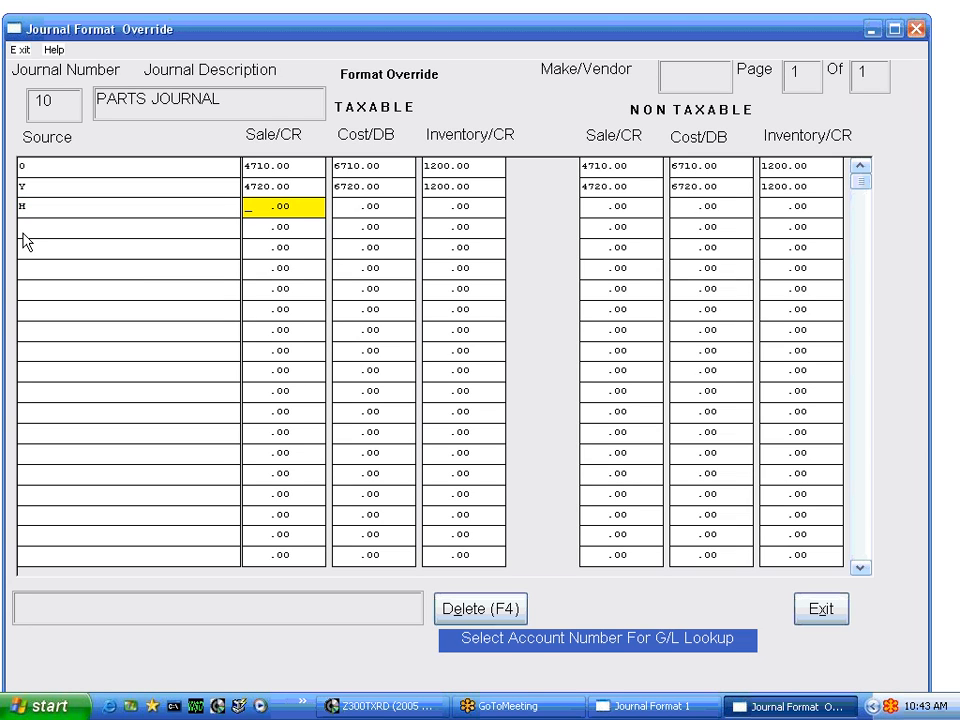
type("4720")
key("Return")
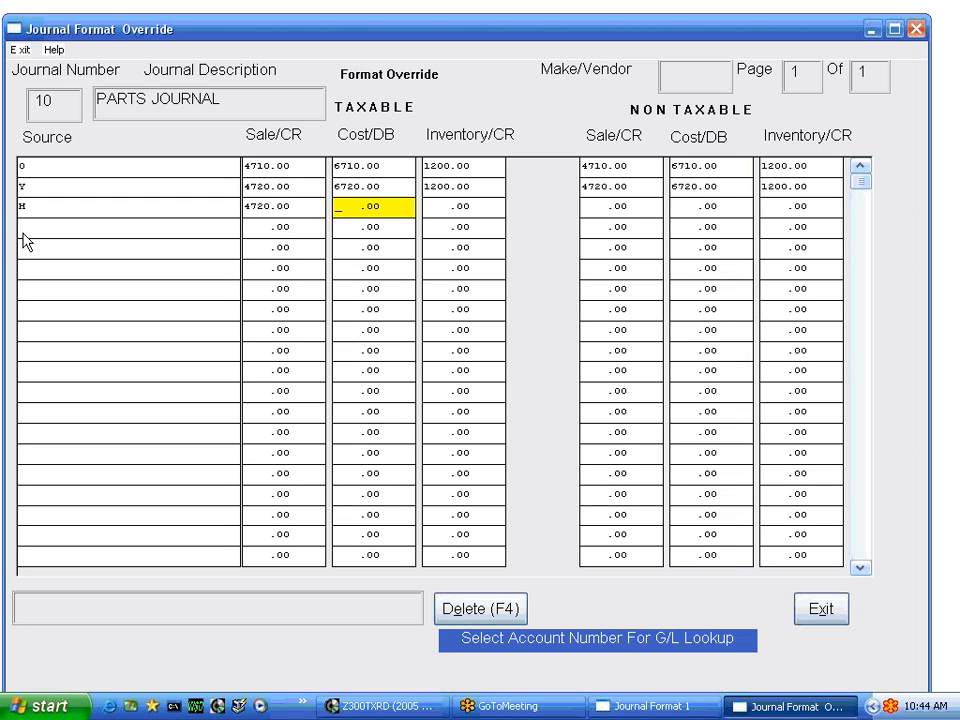
Set source H's taxable Cost/DB and Inventory/CR accounts to 4720
type("4720")
key("Return")
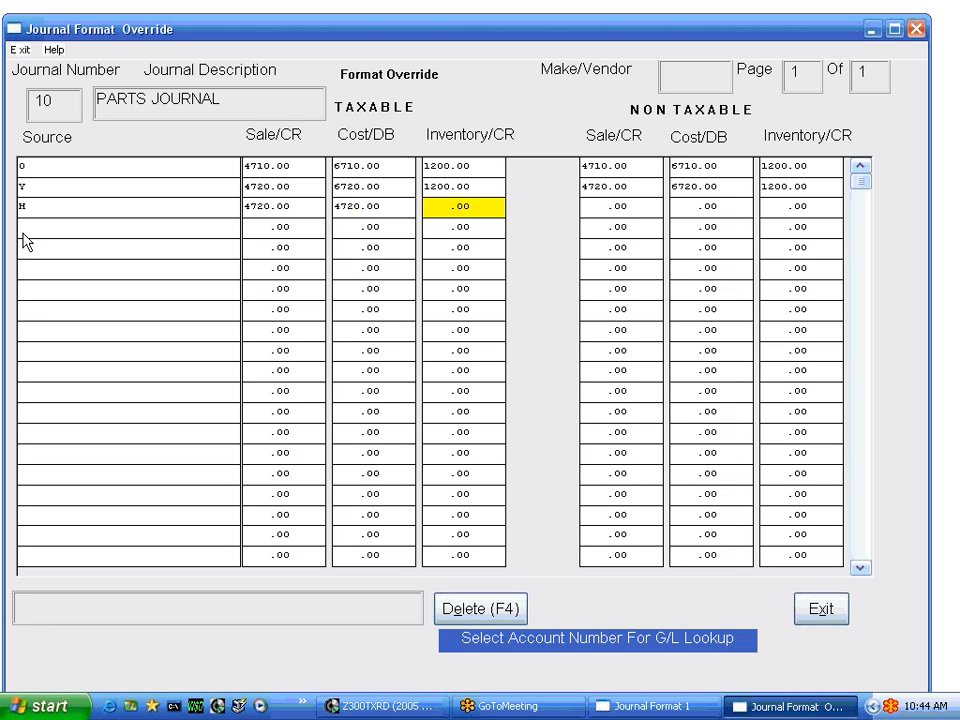
type("4720")
key("Return")
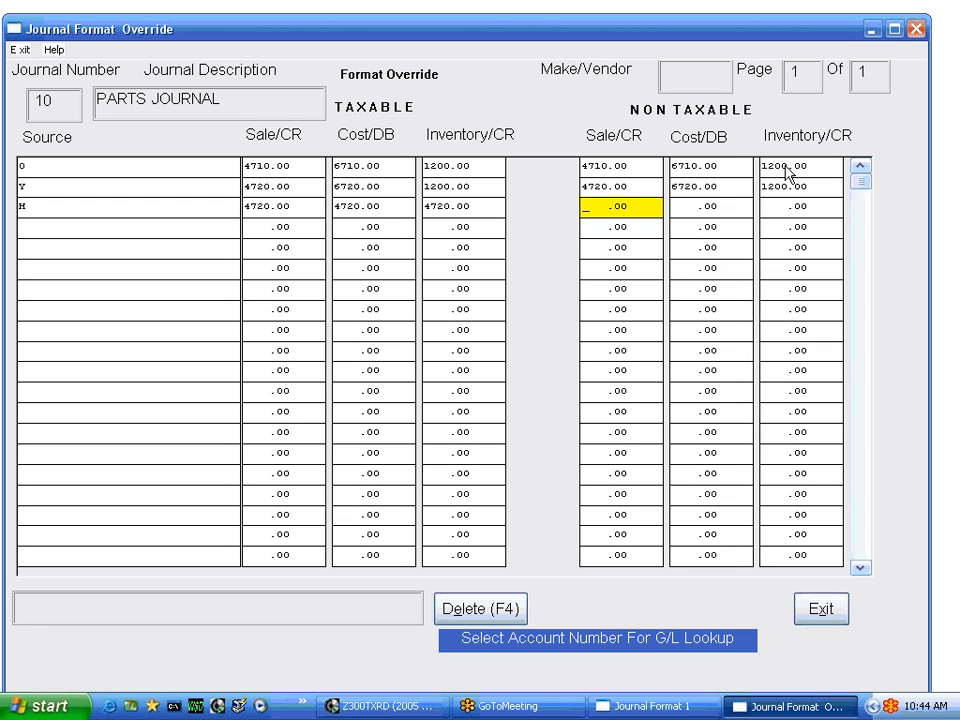
Set source H's non-taxable Sale/CR account to 4720
type("4720")
key("Return")
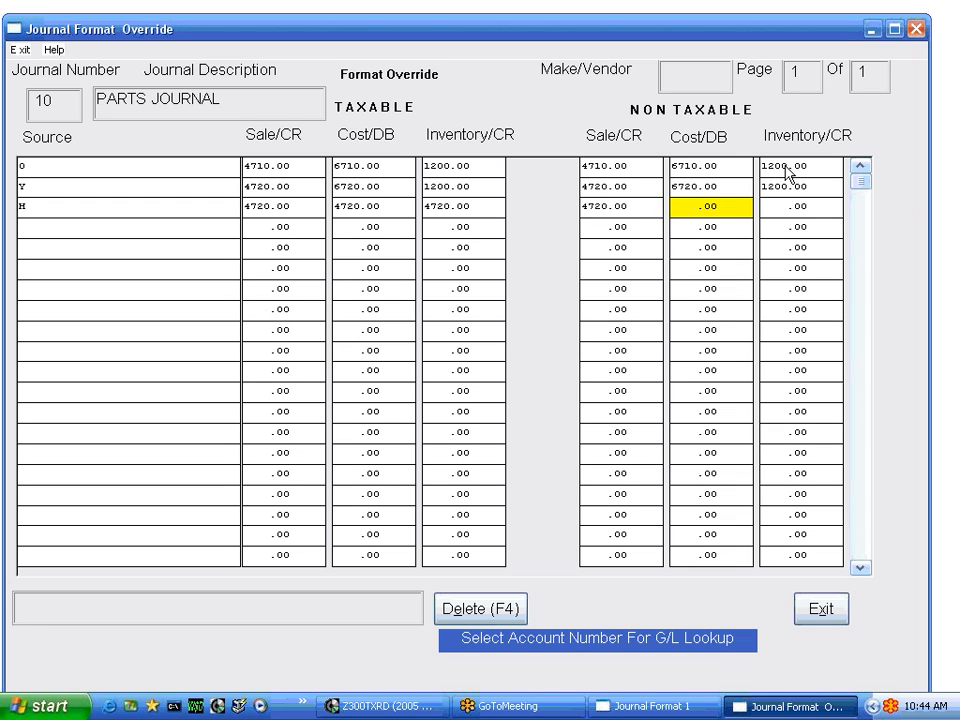
type("4720")
Set source H's non-taxable Cost/DB and Inventory/CR accounts to 4720
key("Return")
type("4720")
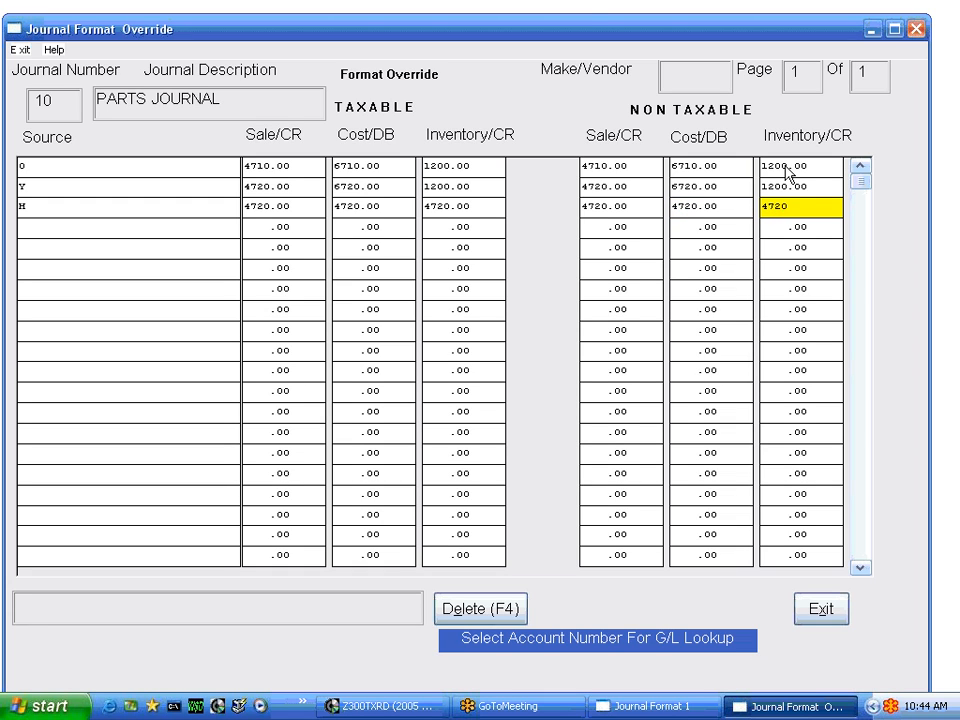
key("Return")
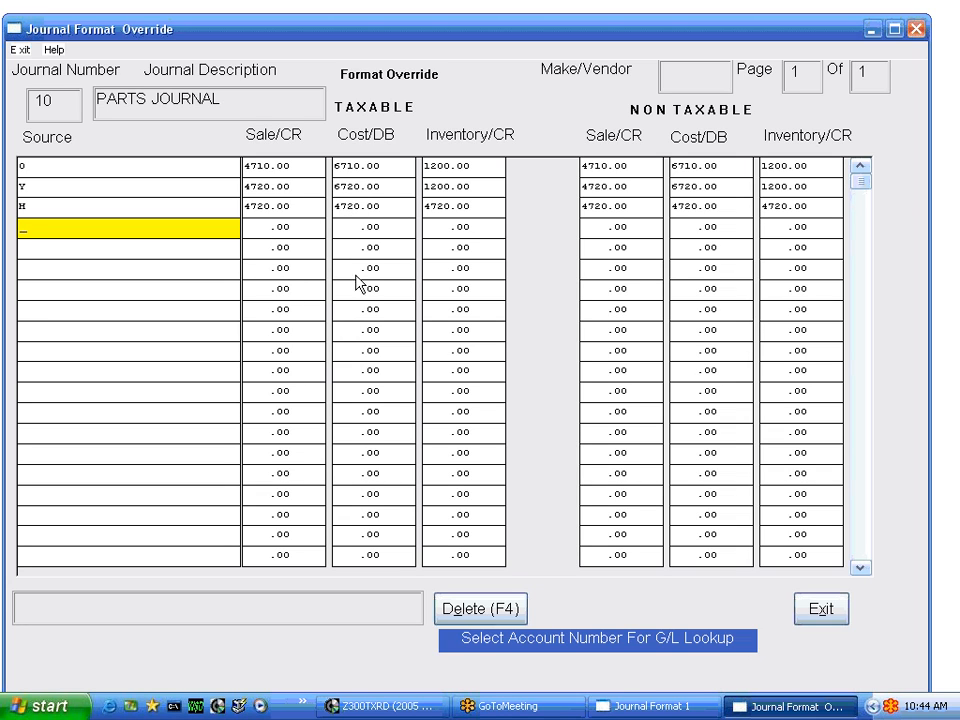
Set source H's taxable Cost/DB account to 6720 and taxable Inventory/CR account to 1200
left_click(339, 212)
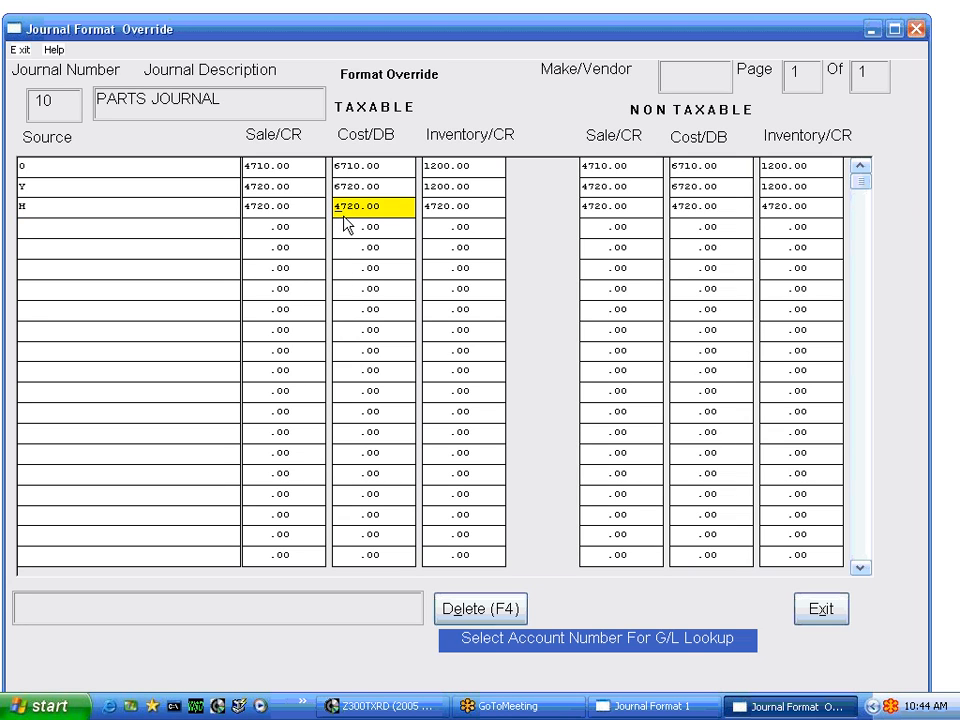
type("6720")
key("Tab")
type("1200")
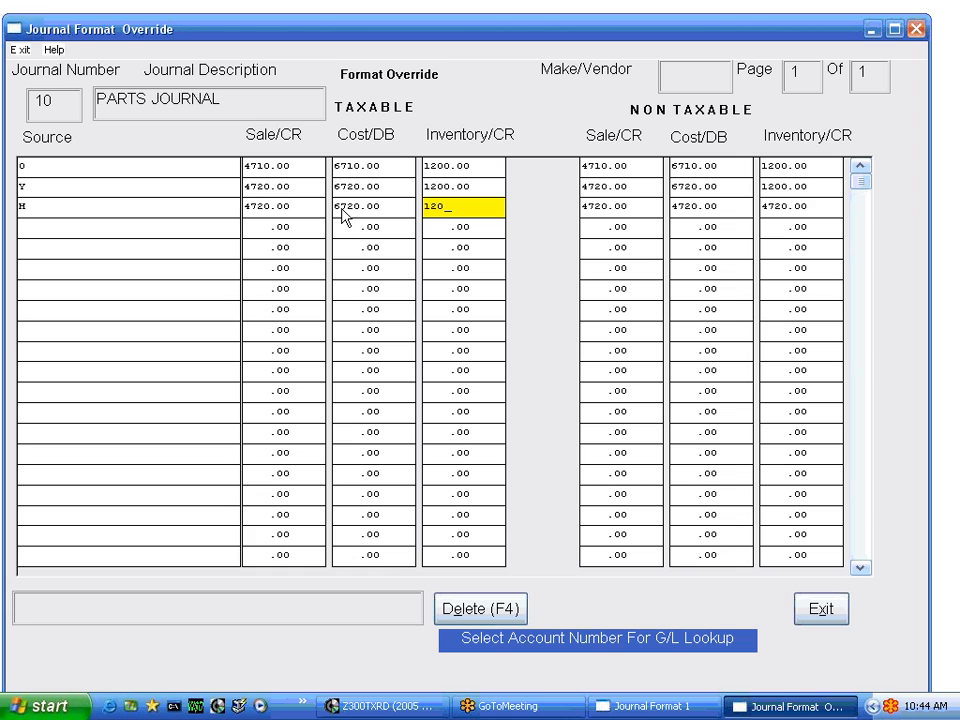
key("Tab")
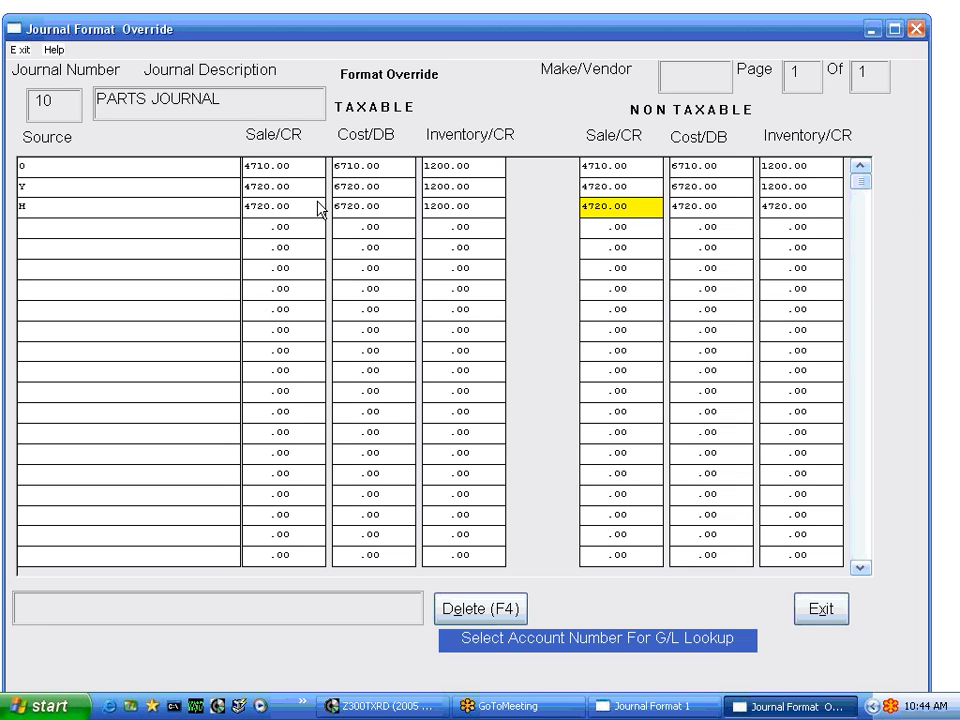
Set source H's non-taxable Cost/DB account to 6720 and Inventory/CR account to 1200, and save the override record on exit
key("Tab")
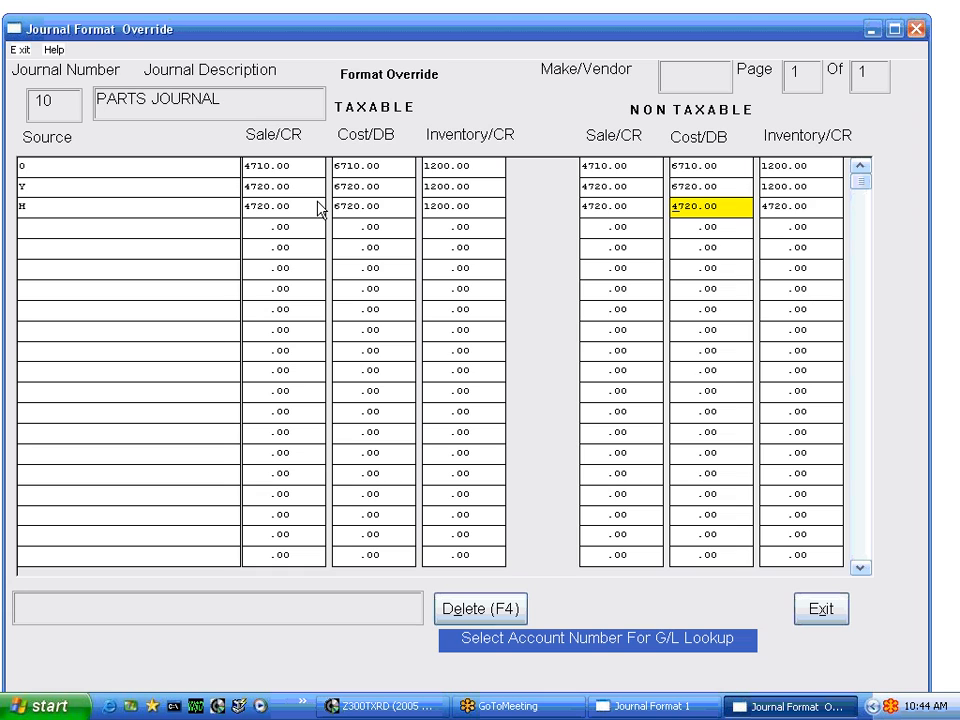
type("67")
type("20")
key("Tab")
type("120")
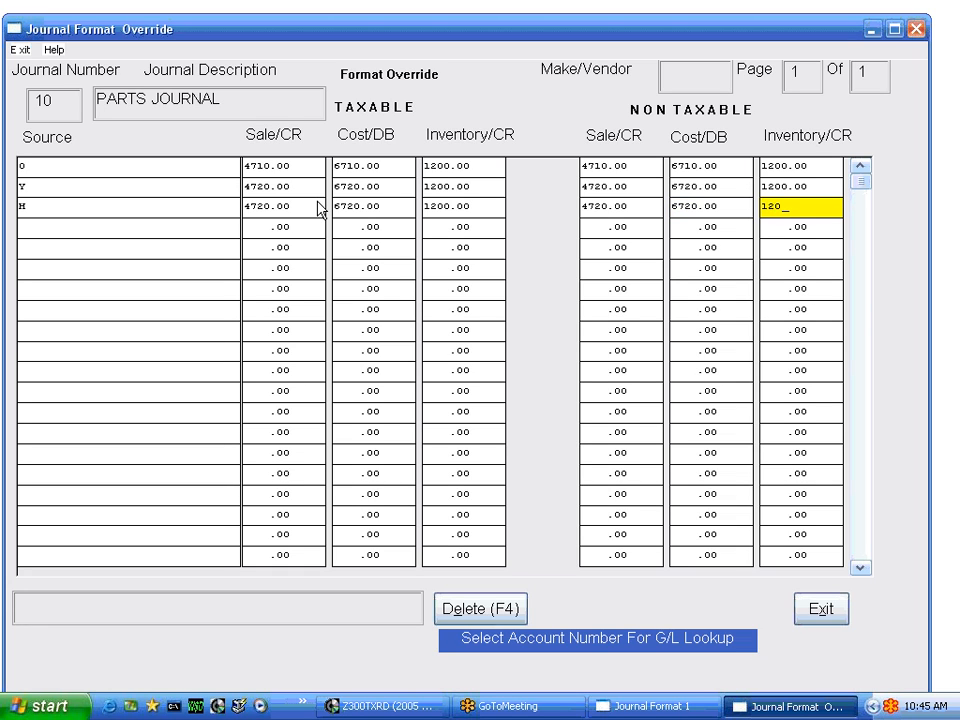
type("0")
key("Tab")
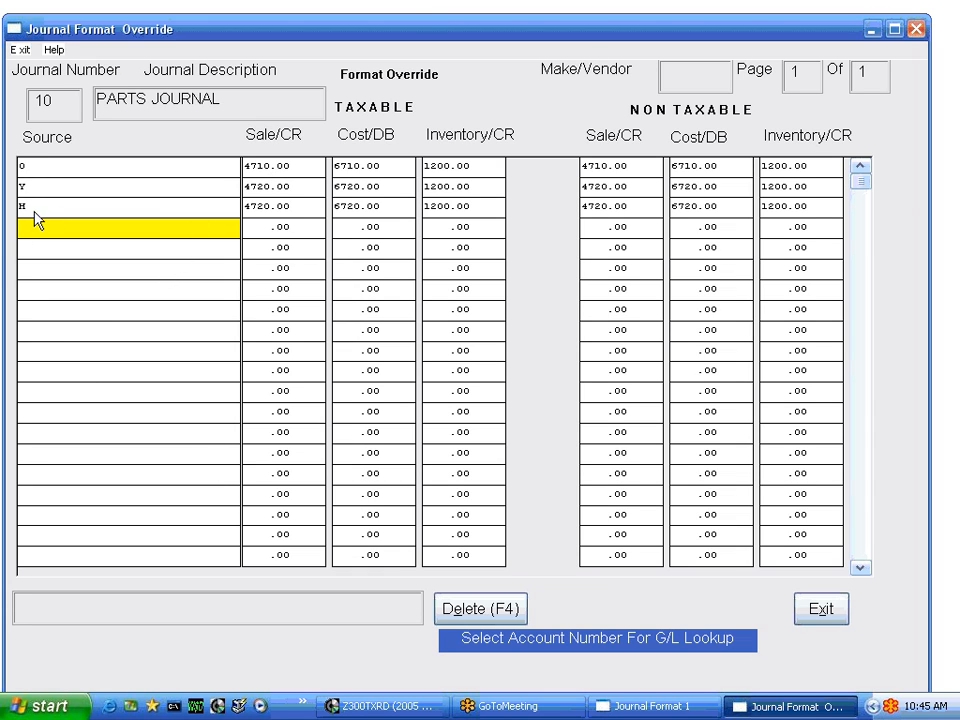
left_click(812, 613)
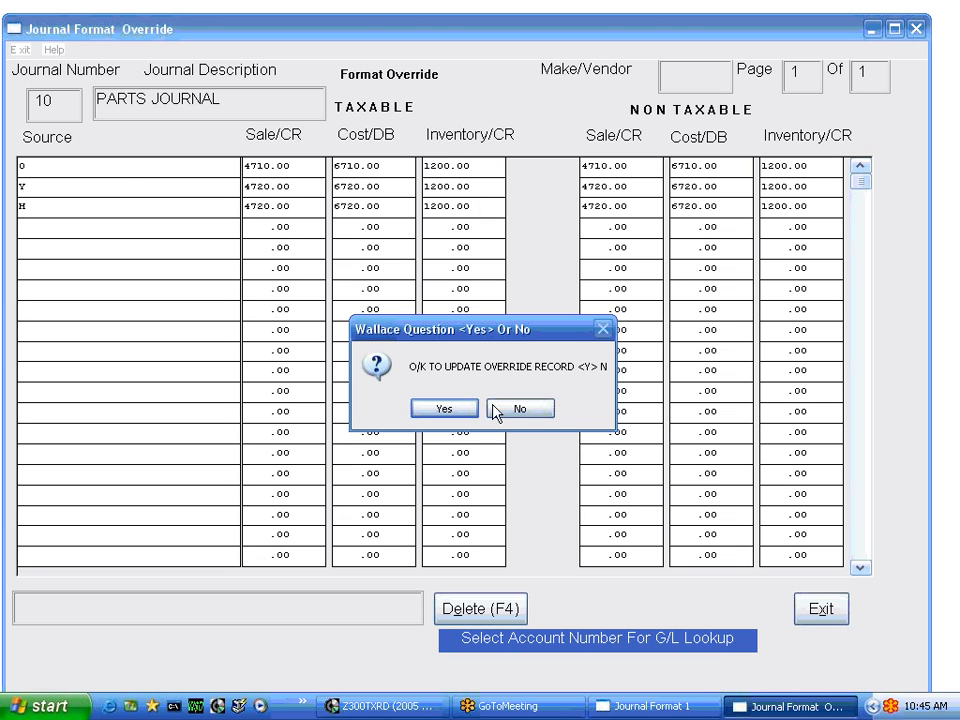
left_click(445, 409)
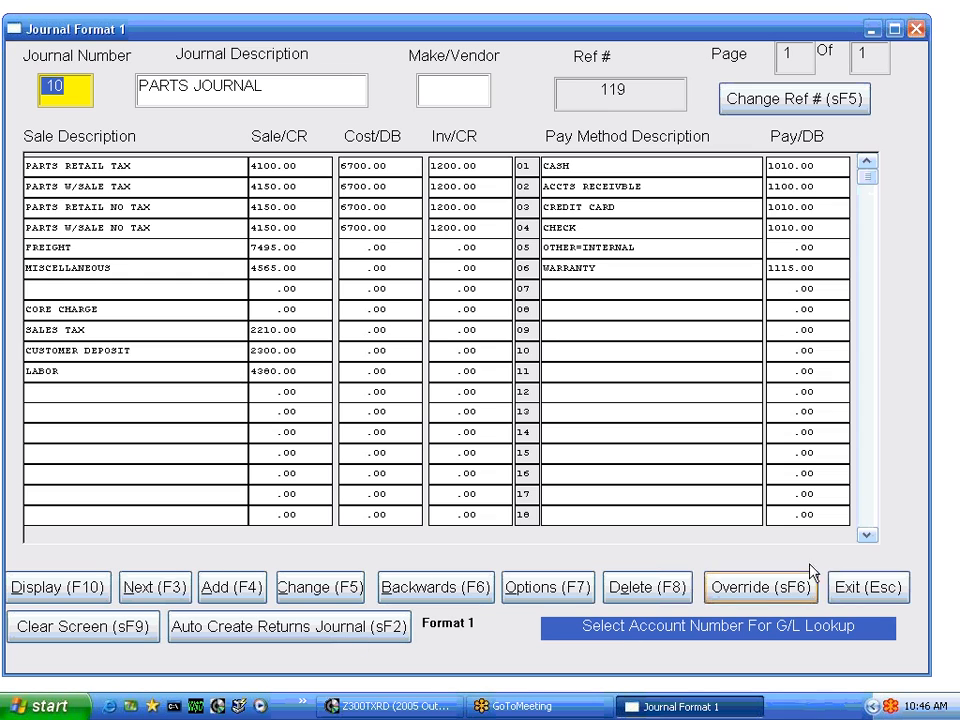
Review the PARTS JOURNAL's options, including Check Override Source, and save the journal change
left_click(553, 593)
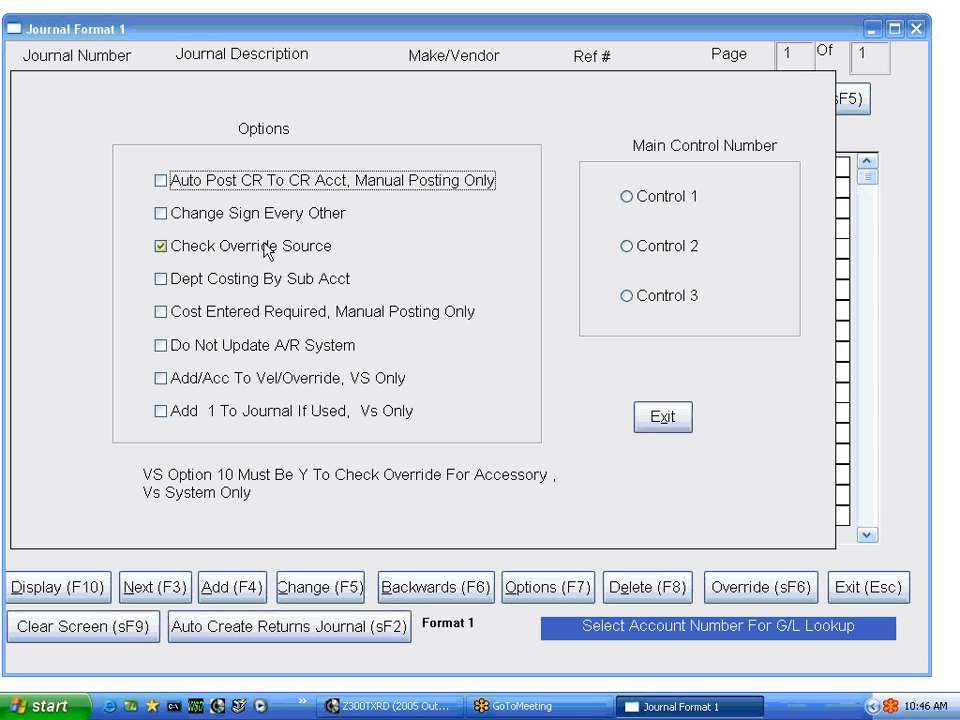
left_click(663, 418)
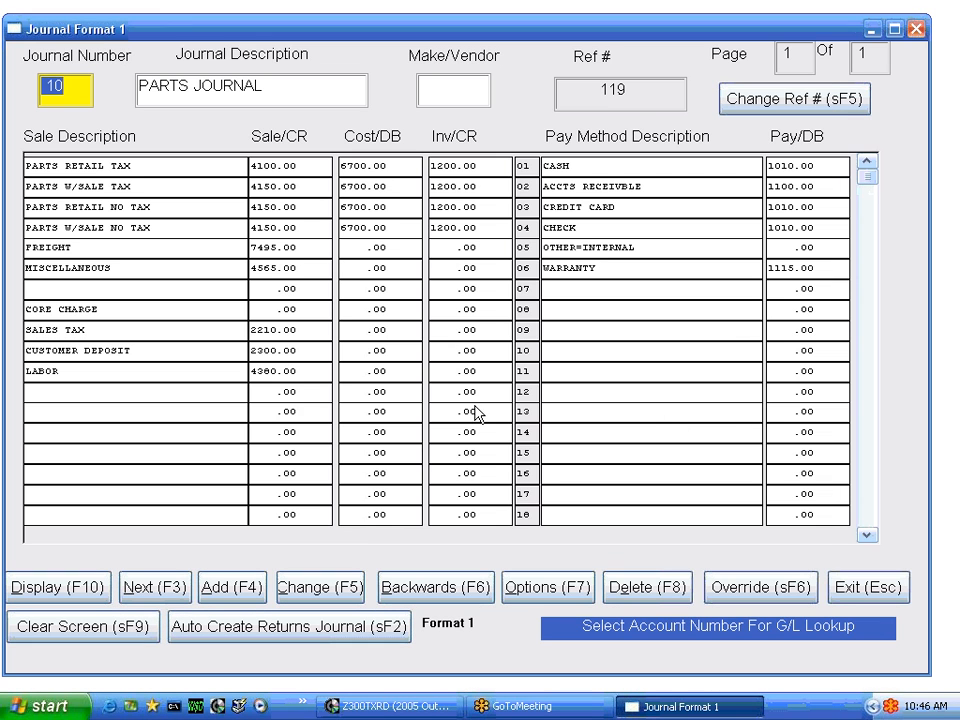
left_click(315, 588)
left_click(441, 412)
Auto-create the returns journal from the PARTS JOURNAL, agreeing to update the existing journal 011
left_click(135, 585)
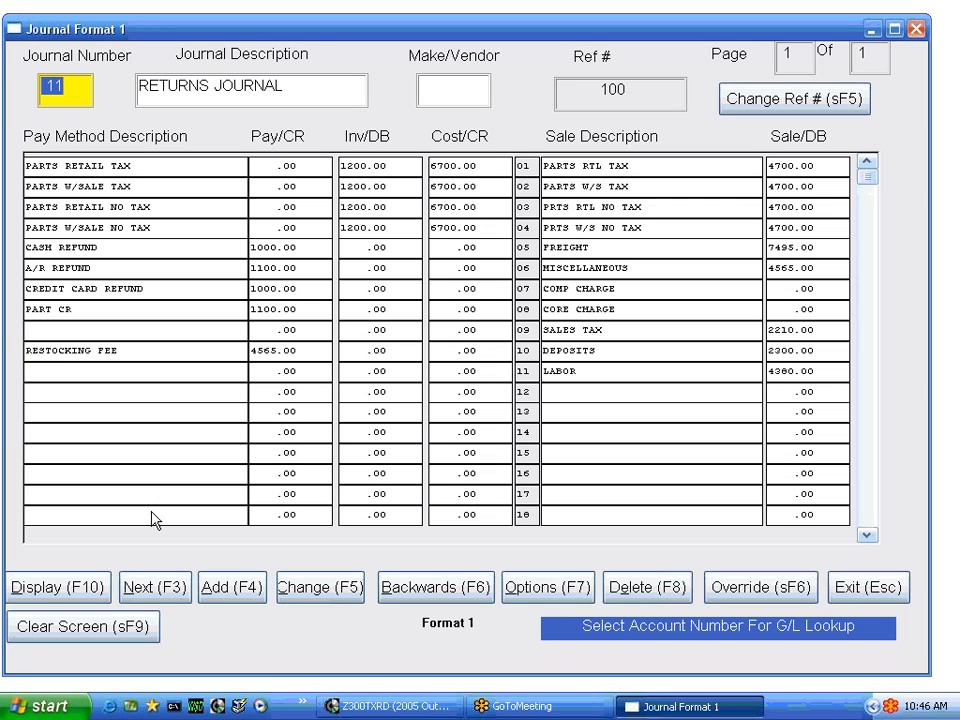
left_click(420, 587)
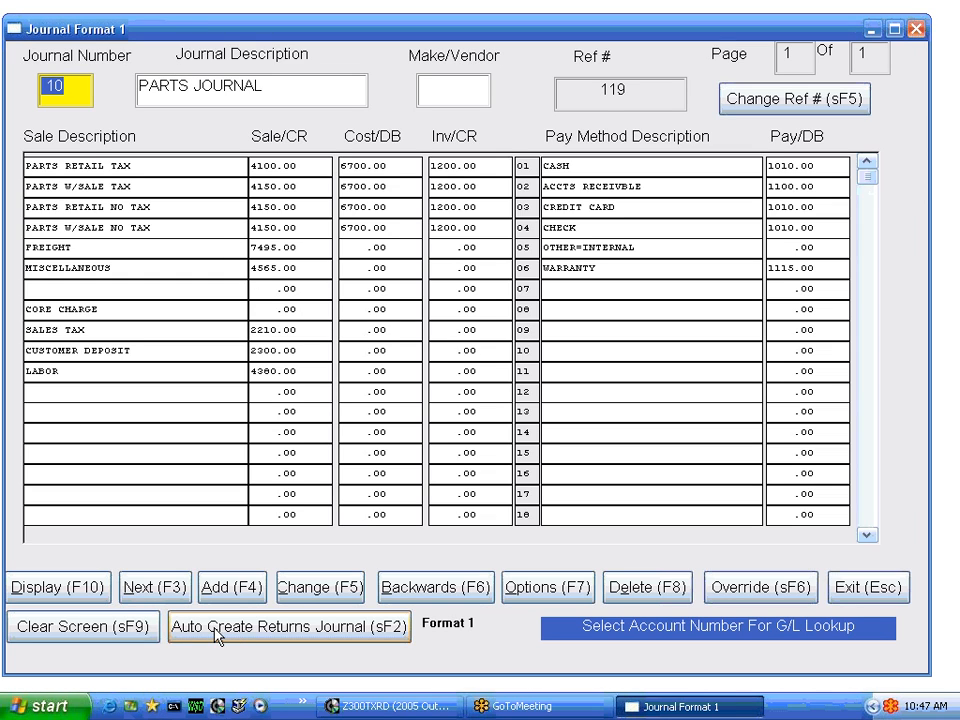
left_click(268, 630)
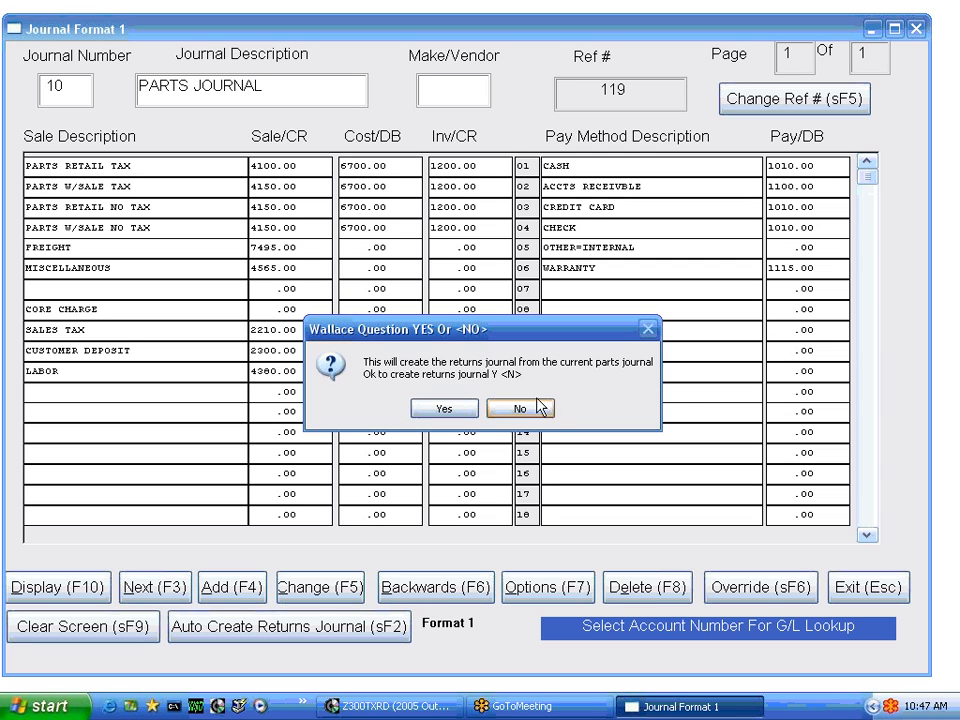
left_click(445, 415)
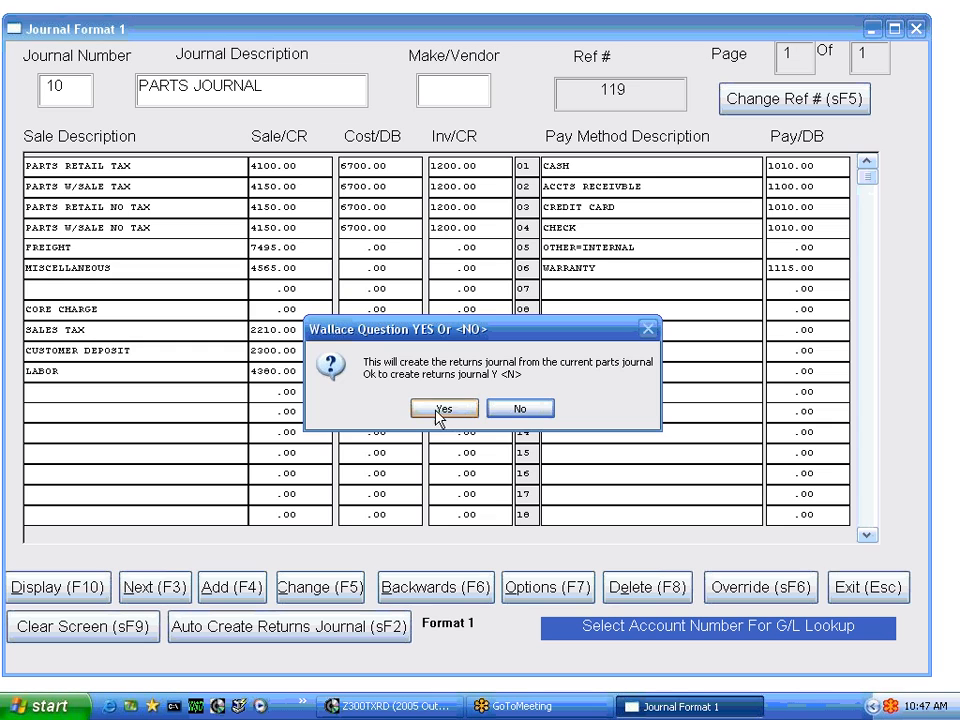
left_click(441, 411)
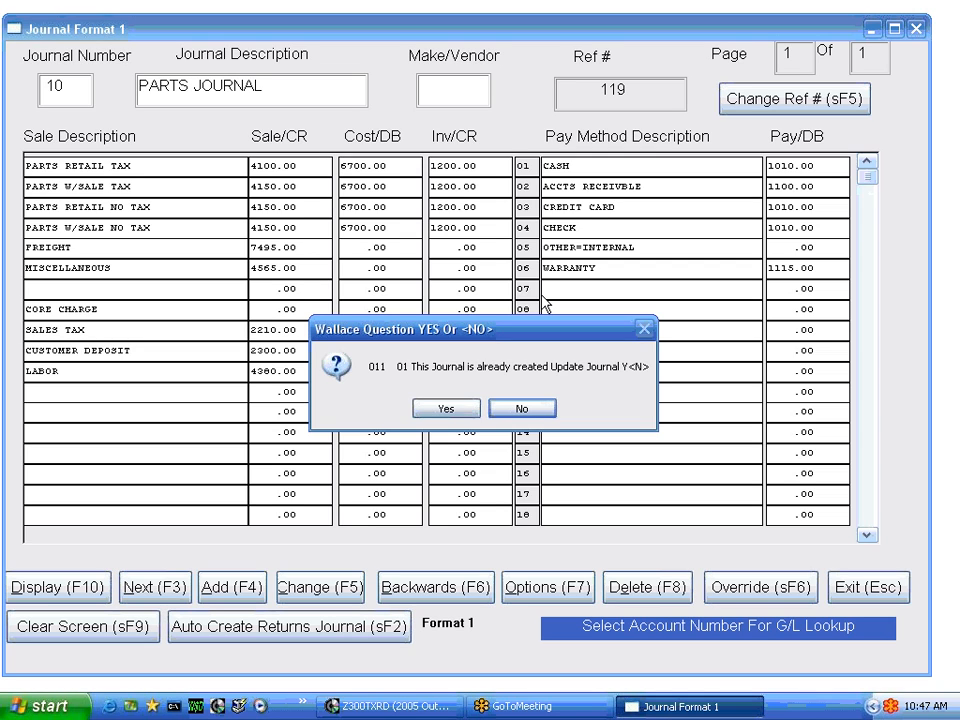
left_click(432, 412)
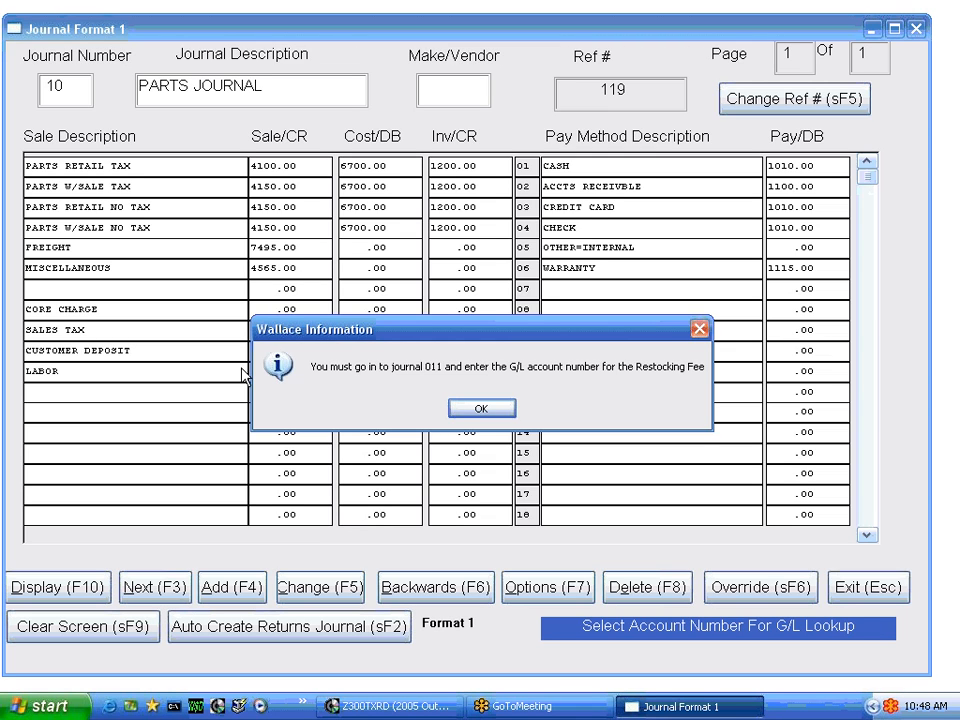
left_click(481, 410)
In the RETURNS JOURNAL, look up accounts by the keyword STOCK, assign 3000.00 COMMON STOCK to RESTOCKING FEE, and save the change
left_click(160, 590)
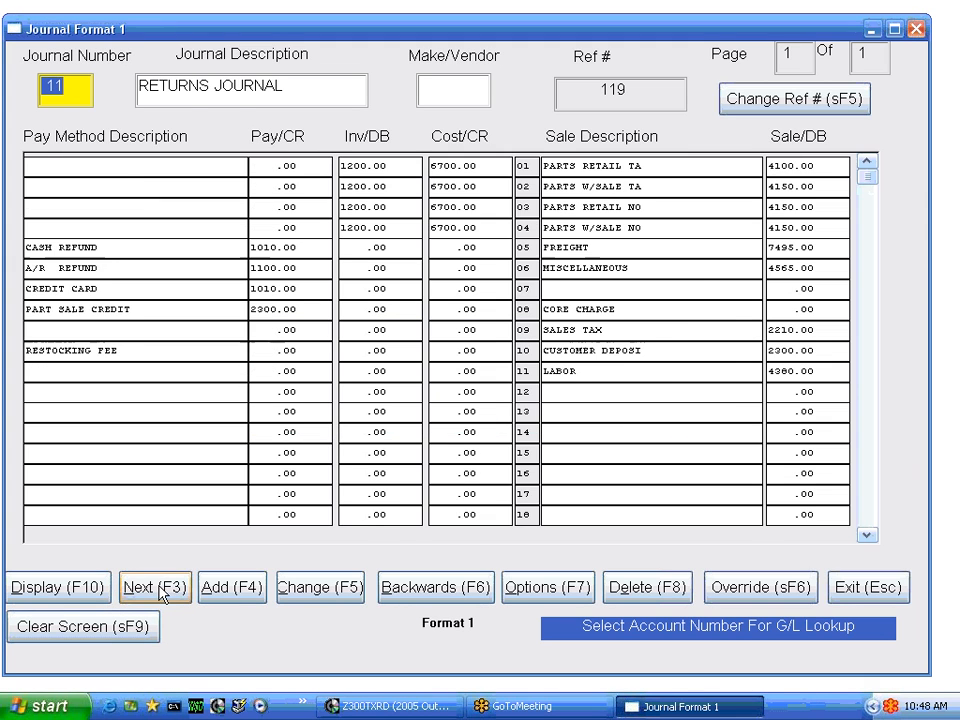
left_click(265, 356)
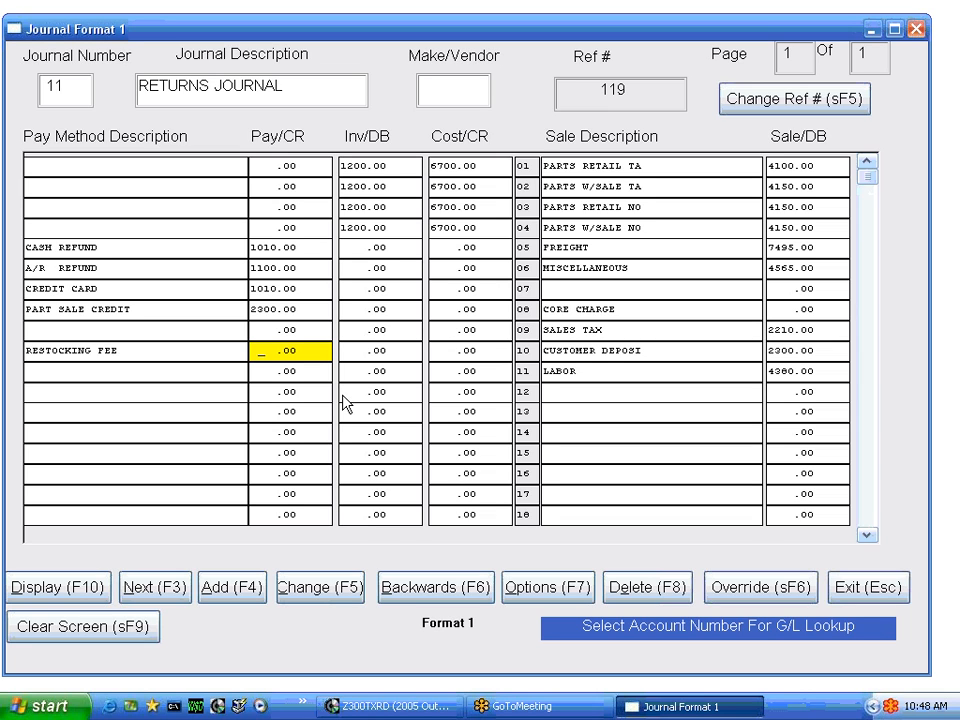
left_click(275, 352)
type("STOCK")
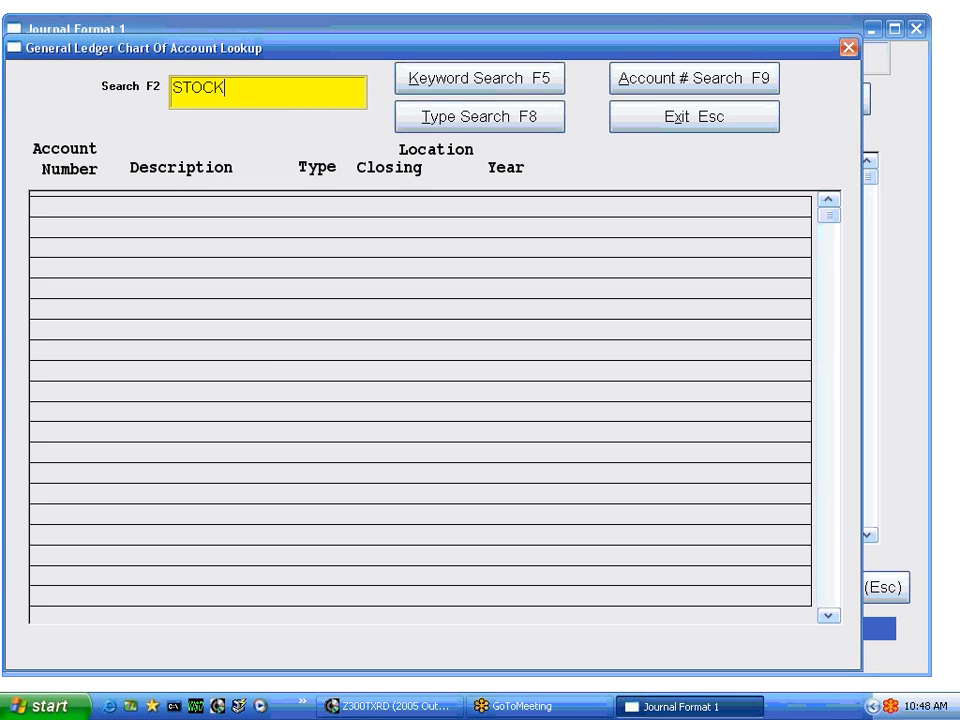
left_click(440, 83)
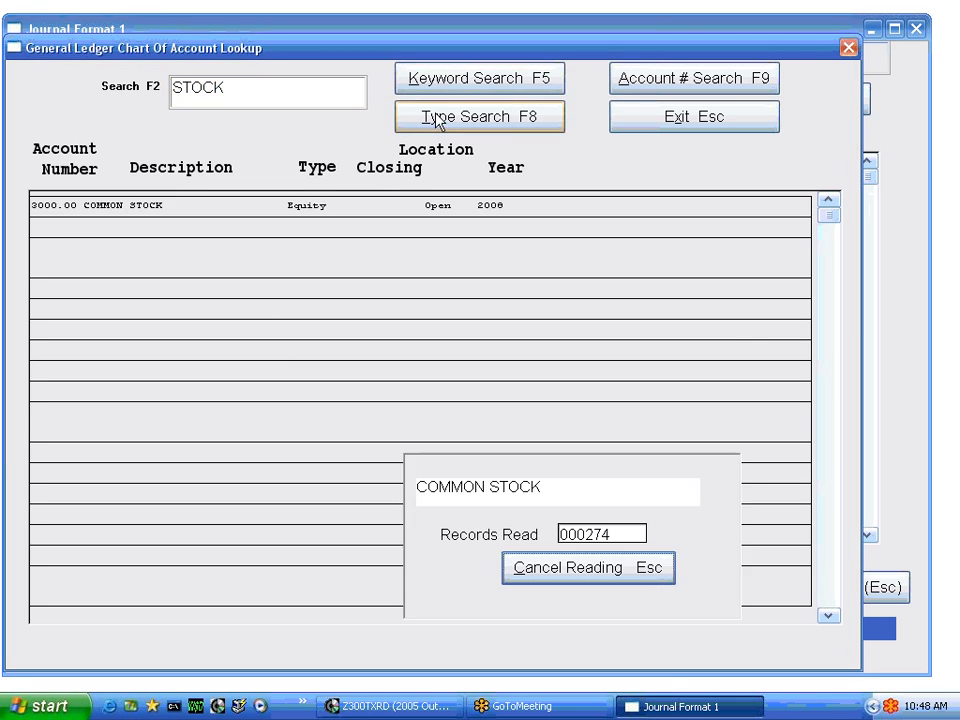
double_click(157, 208)
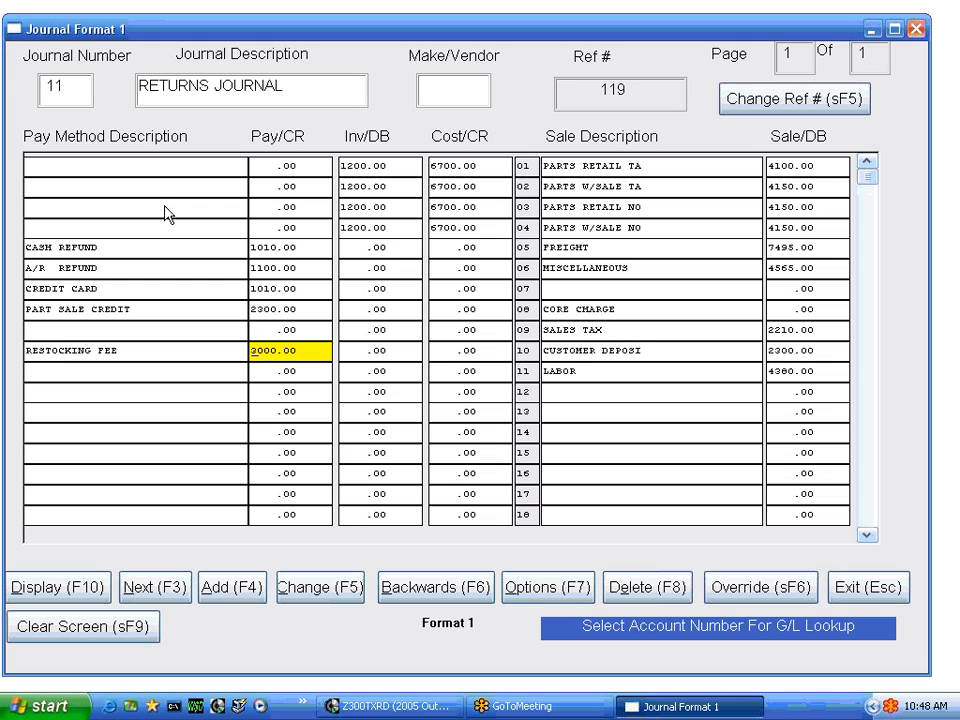
left_click(330, 590)
left_click(444, 409)
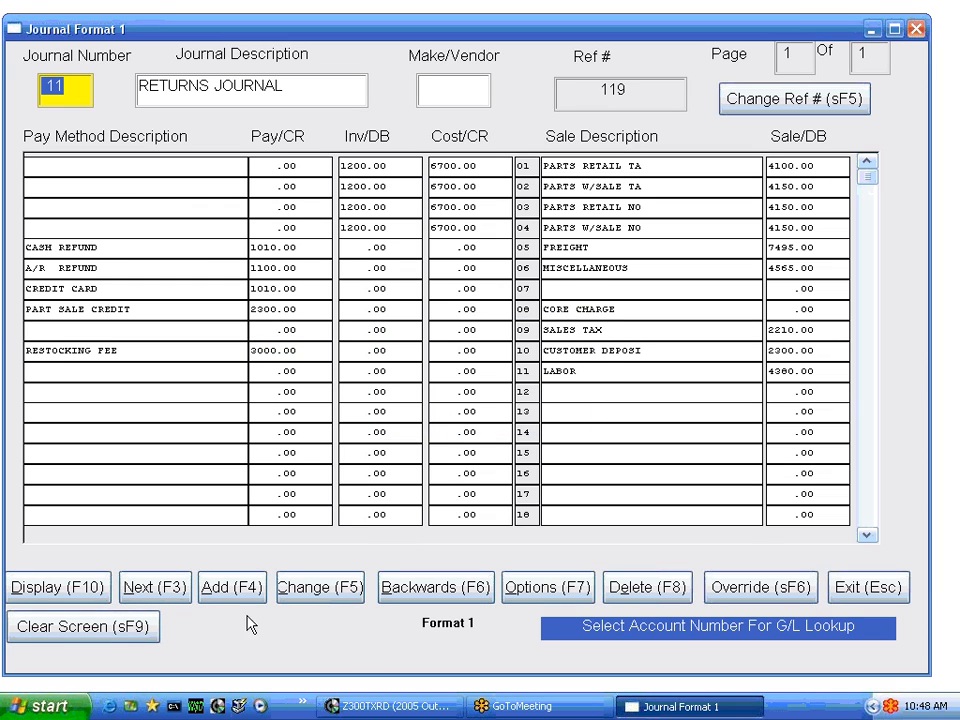
Review the SERVICE JOURNAL's Sale/CR accounts and select 4385.00 SUBLET from the ledger lookup for the SUBLET TAX line
left_click(152, 590)
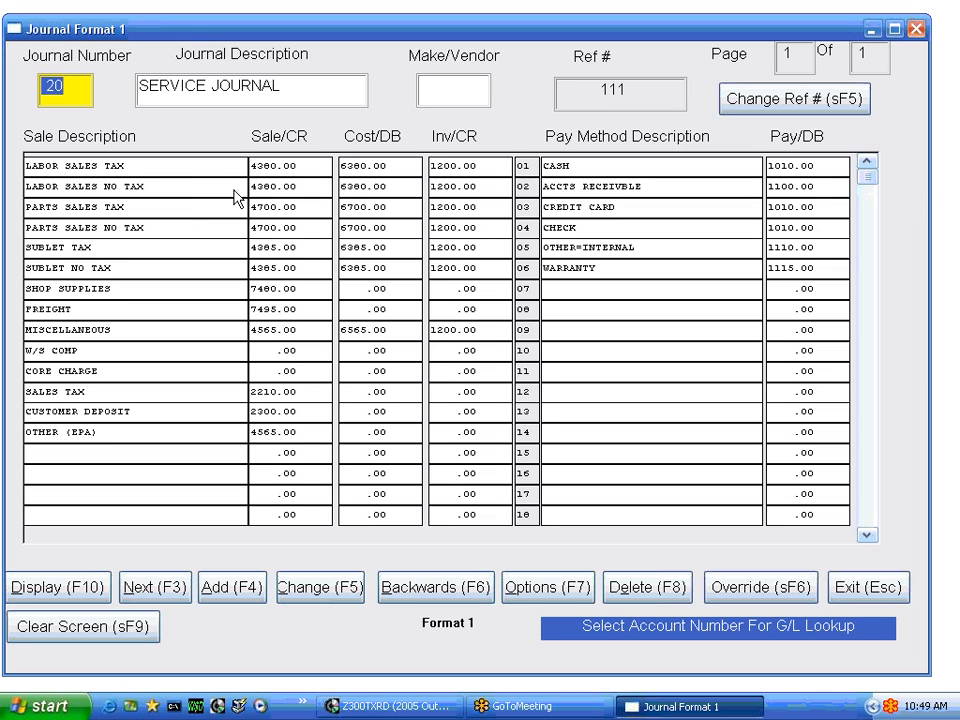
left_click(285, 167)
key("Down")
key("Down")
key("Down")
key("Down")
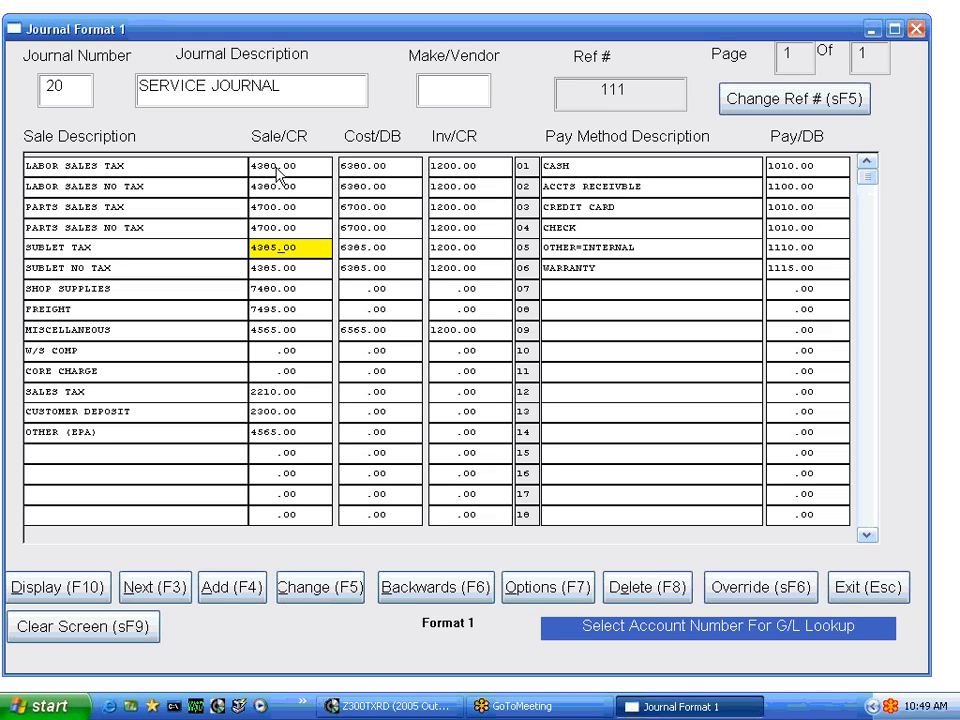
left_click(278, 168)
left_click(277, 187)
left_click(276, 206)
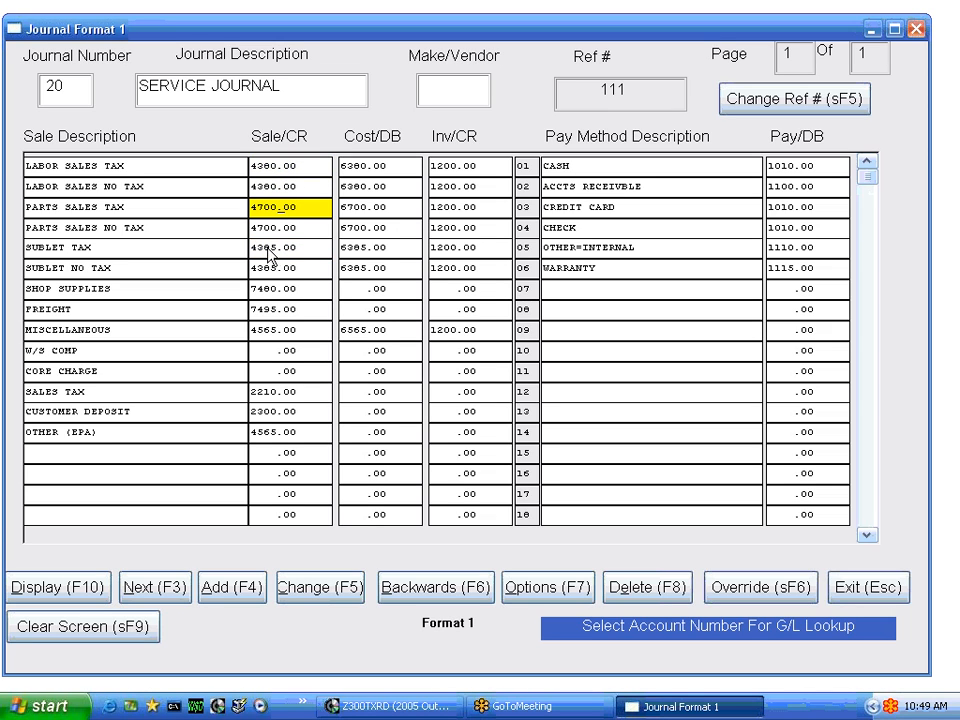
left_click(279, 186)
left_click(278, 227)
double_click(276, 249)
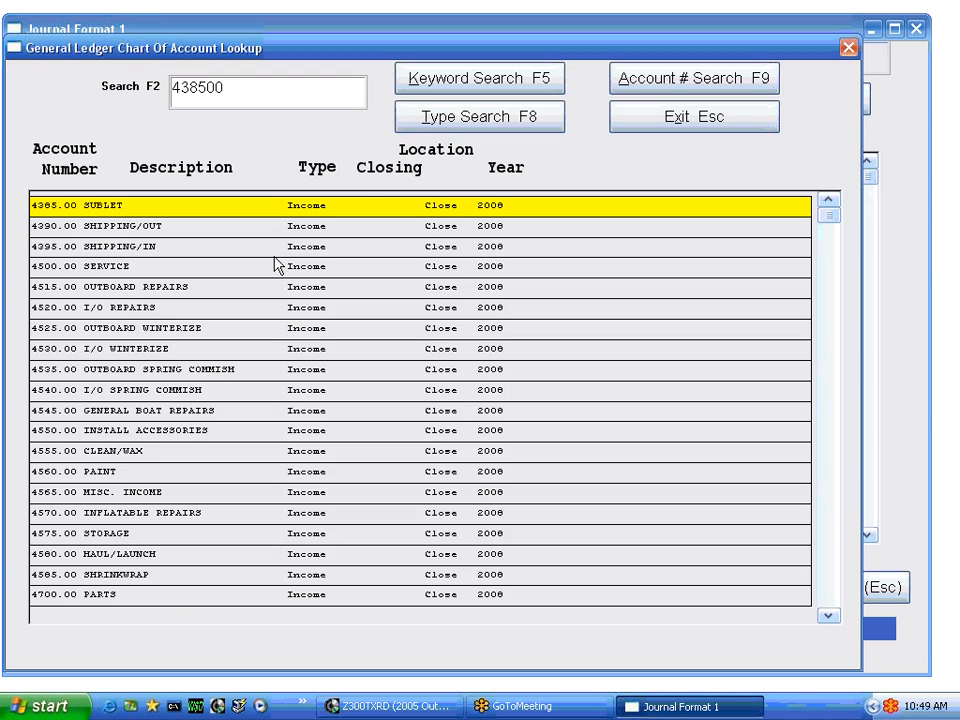
double_click(300, 213)
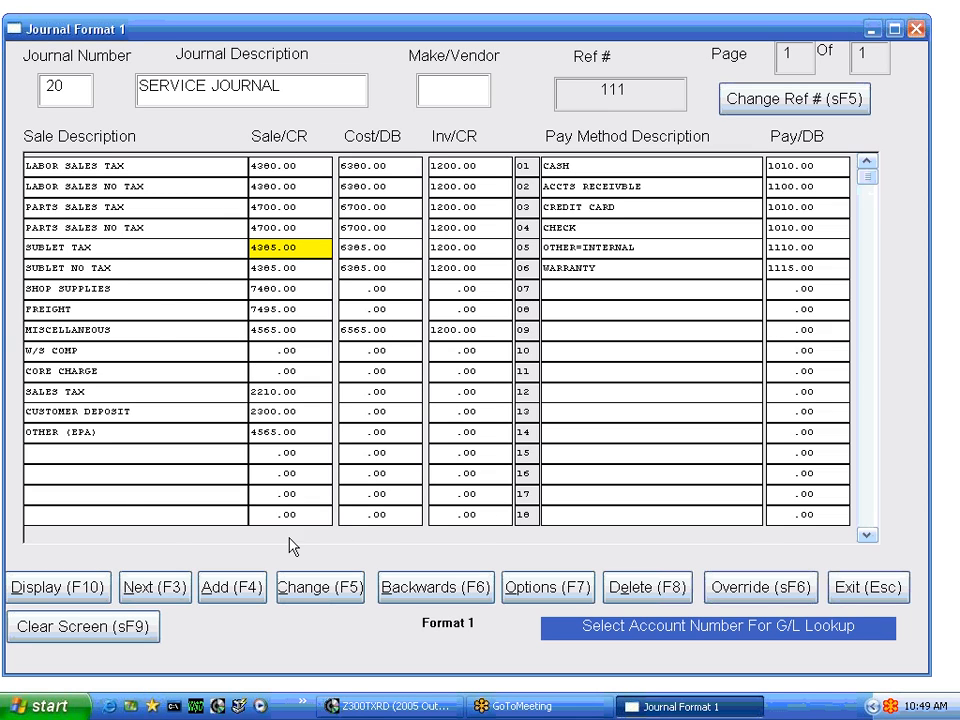
Review the SERVICE JOURNAL's source overrides, update the override record on exit, and save the journal change
left_click(740, 590)
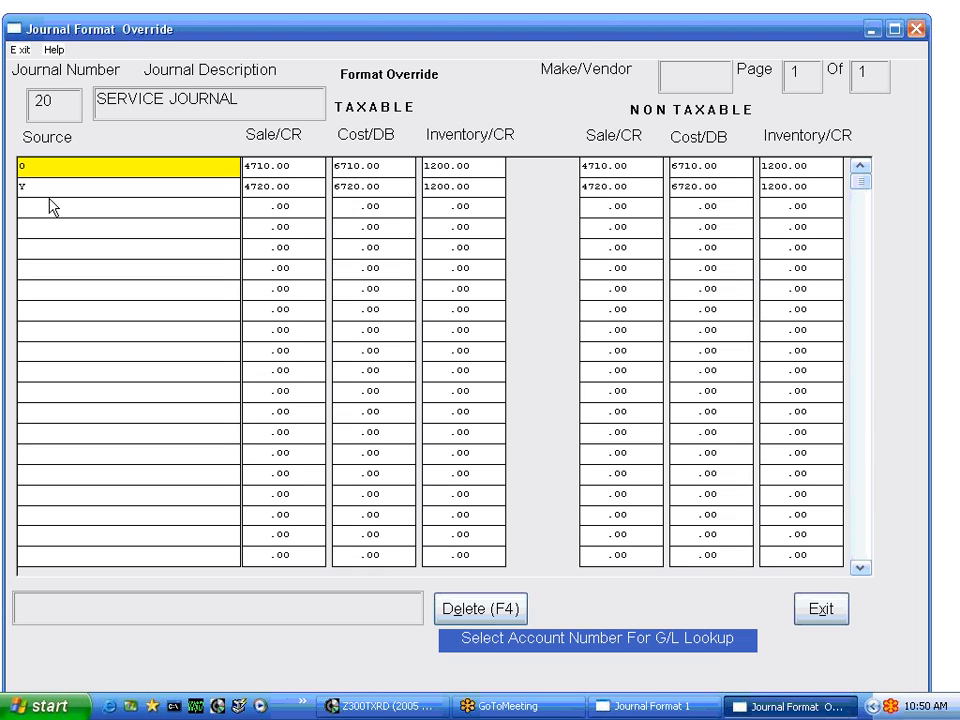
left_click(823, 611)
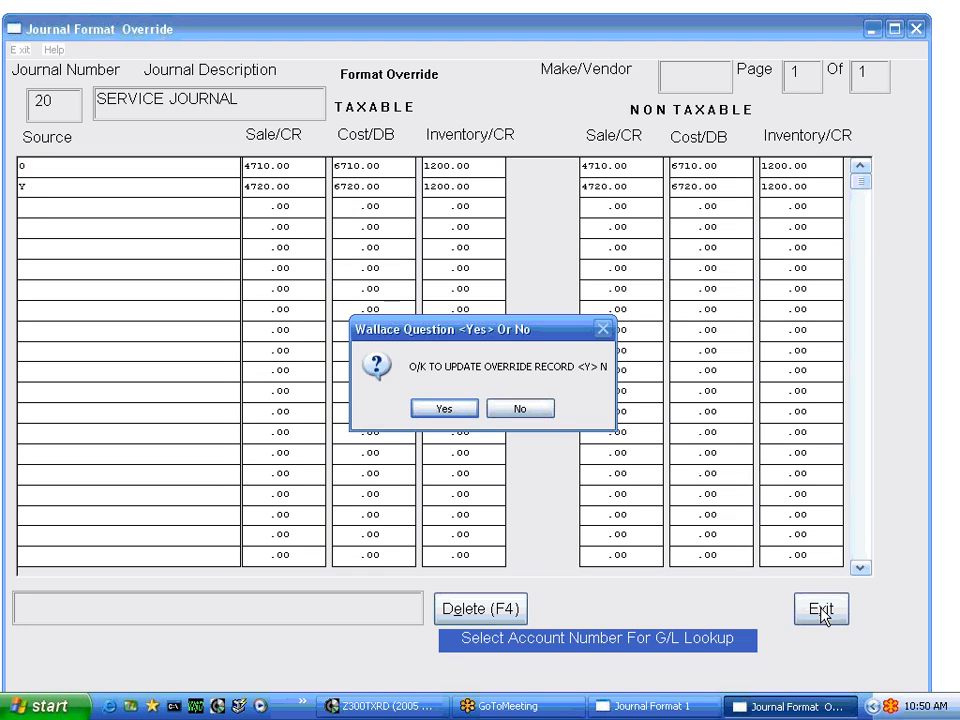
left_click(437, 411)
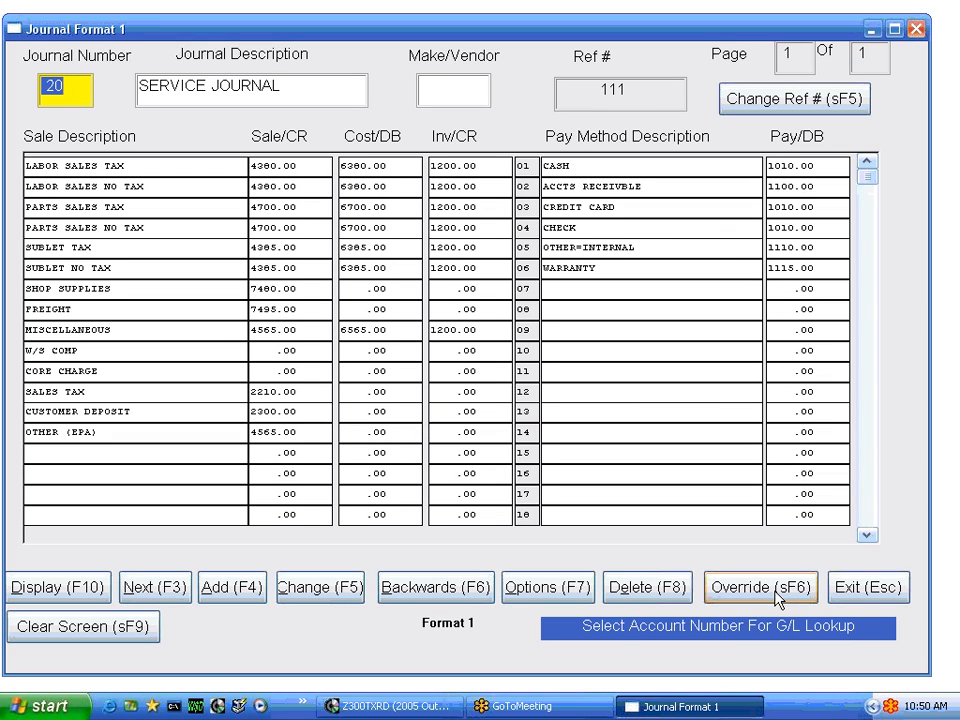
left_click(318, 588)
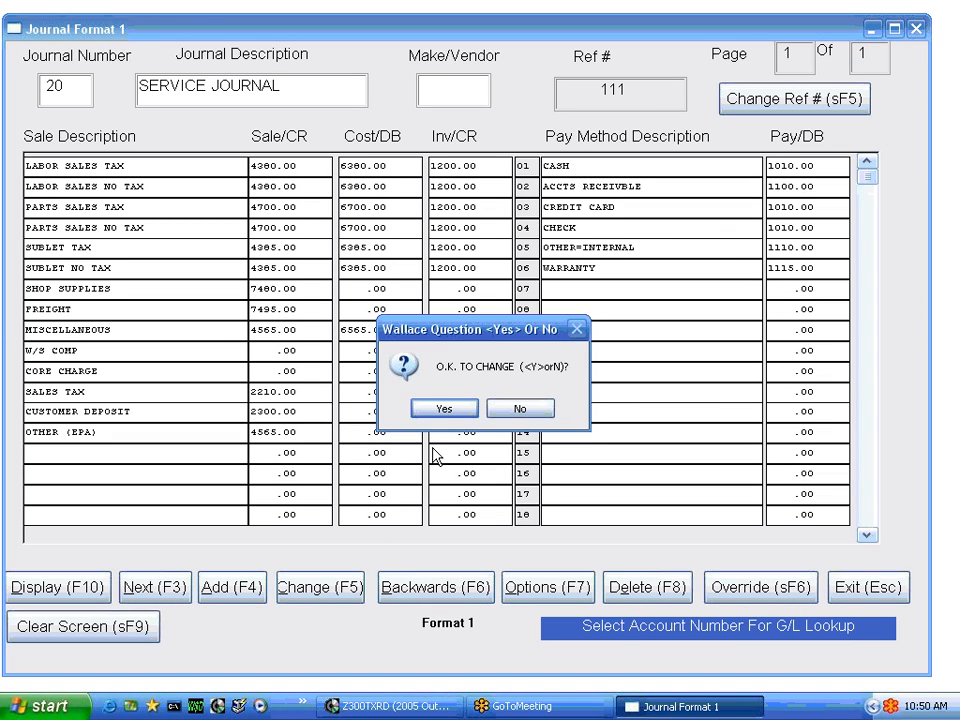
left_click(445, 410)
Open the NEW UNIT SALES journal and examine its Sale/CR accounts and the TRADE AMT payment account
left_click(146, 586)
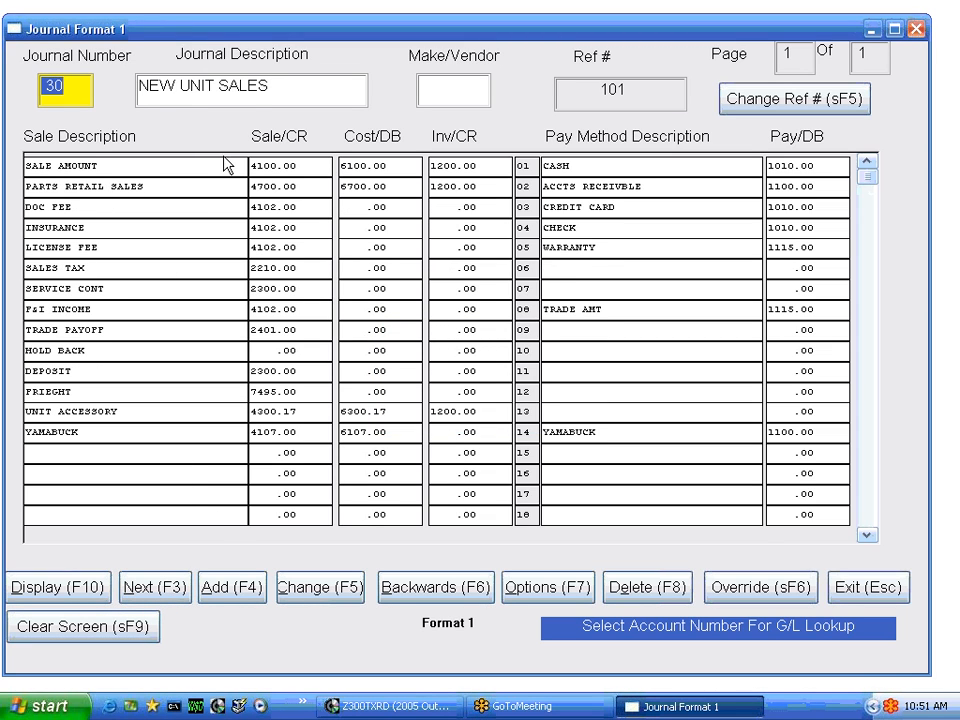
left_click(274, 166)
left_click(274, 207)
left_click(274, 228)
left_click(274, 289)
left_click(274, 309)
left_click(275, 351)
left_click(278, 392)
left_click(279, 416)
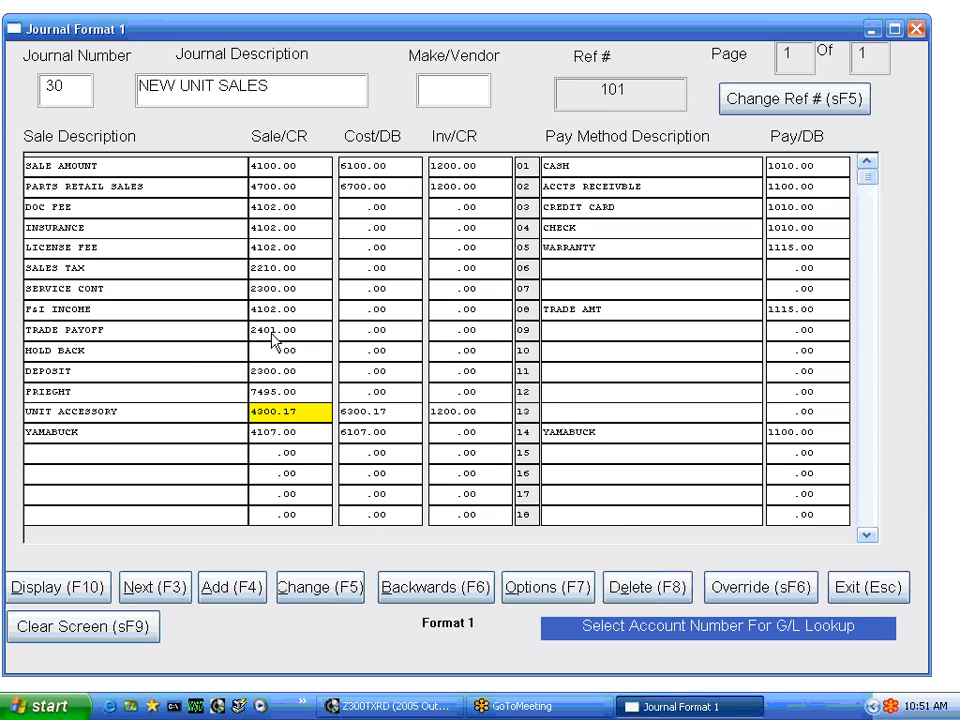
left_click(800, 312)
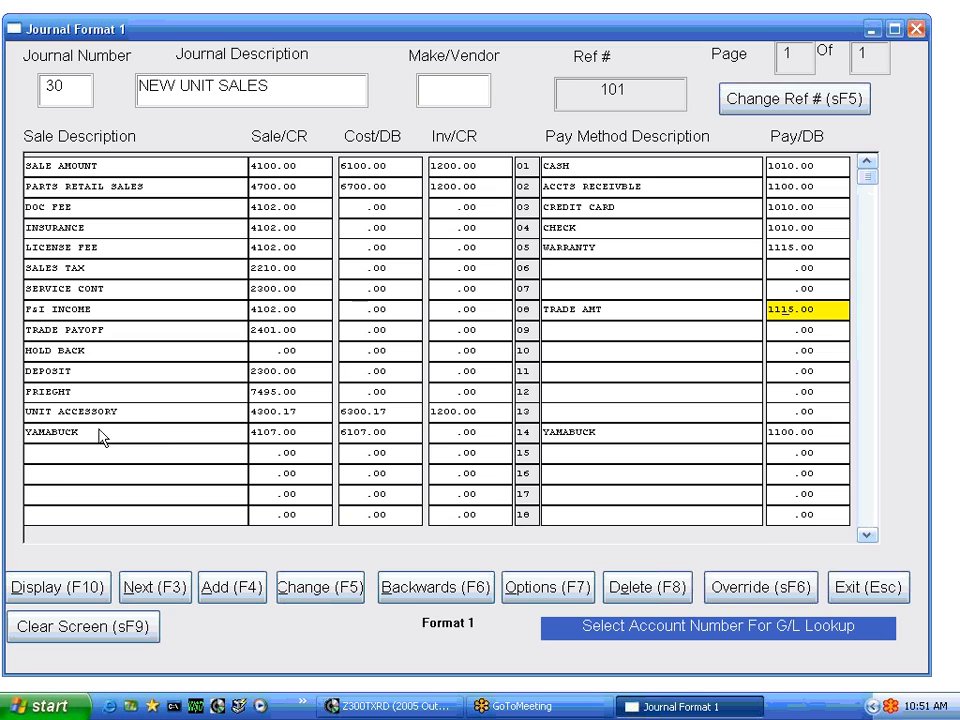
Examine the NEW UNIT SALES journal's source overrides with their taxable and non-taxable accounts
left_click(741, 594)
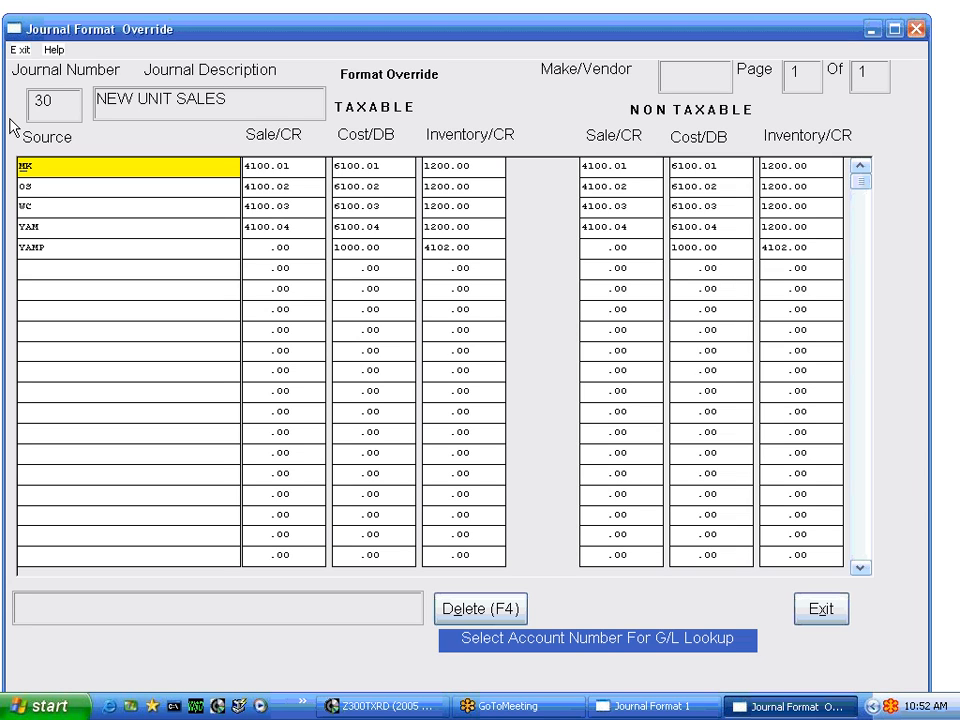
key("Down")
key("Down")
key("Down")
key("Down")
key("Down")
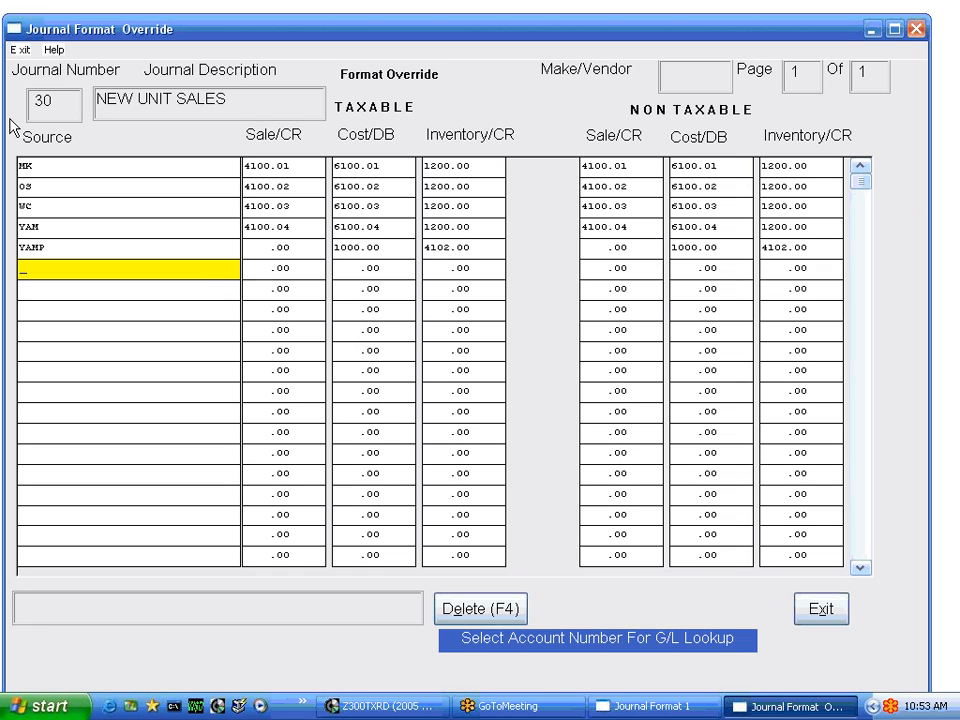
key("Up")
key("Up")
key("Up")
key("Up")
key("Up")
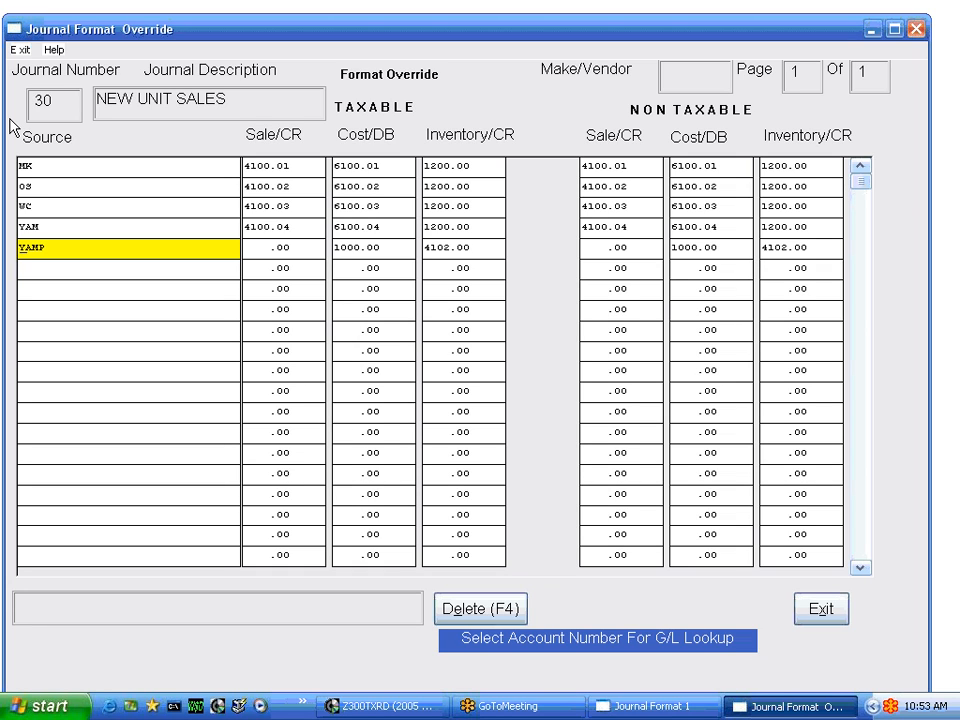
key("Down")
key("Down")
key("Down")
key("Down")
key("Down")
key("Down")
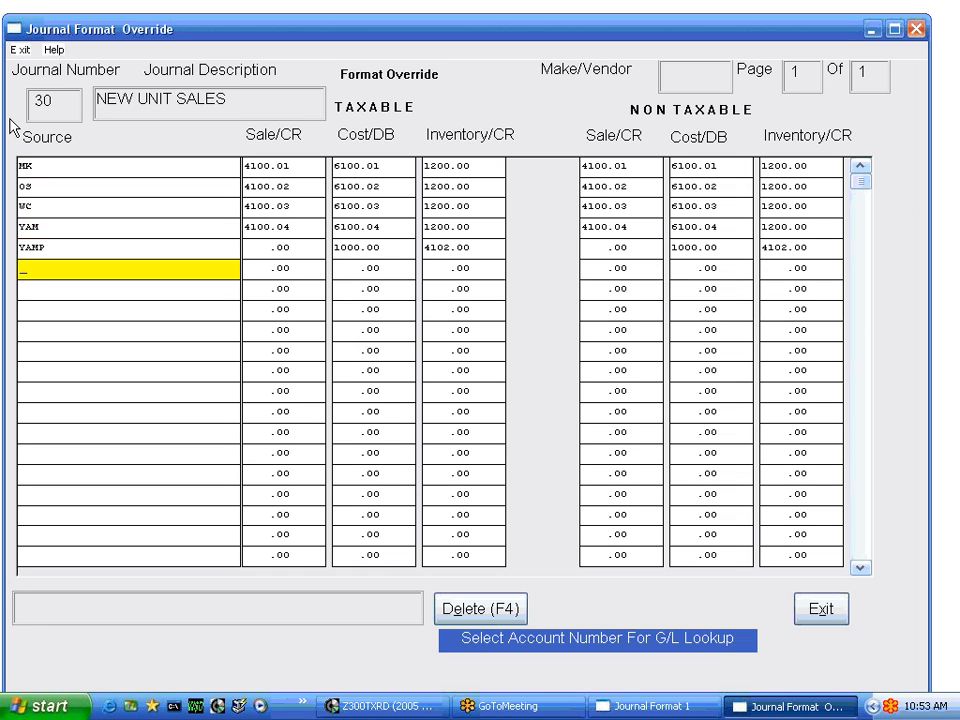
key("Down")
key("Down")
key("Down")
key("Down")
key("Down")
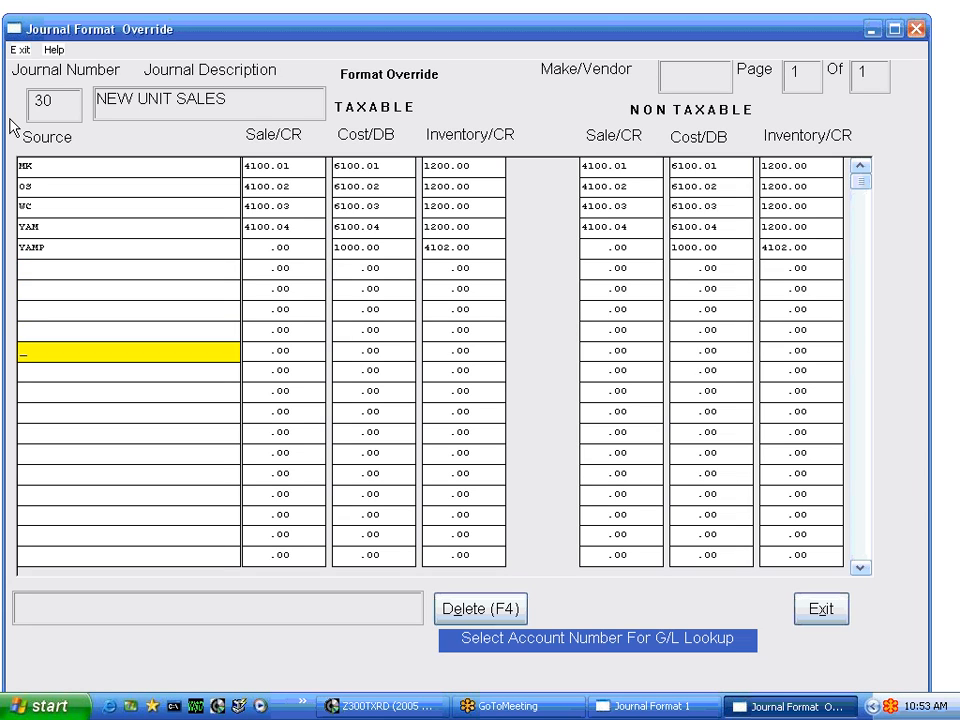
key("Up")
key("Up")
key("Up")
key("Up")
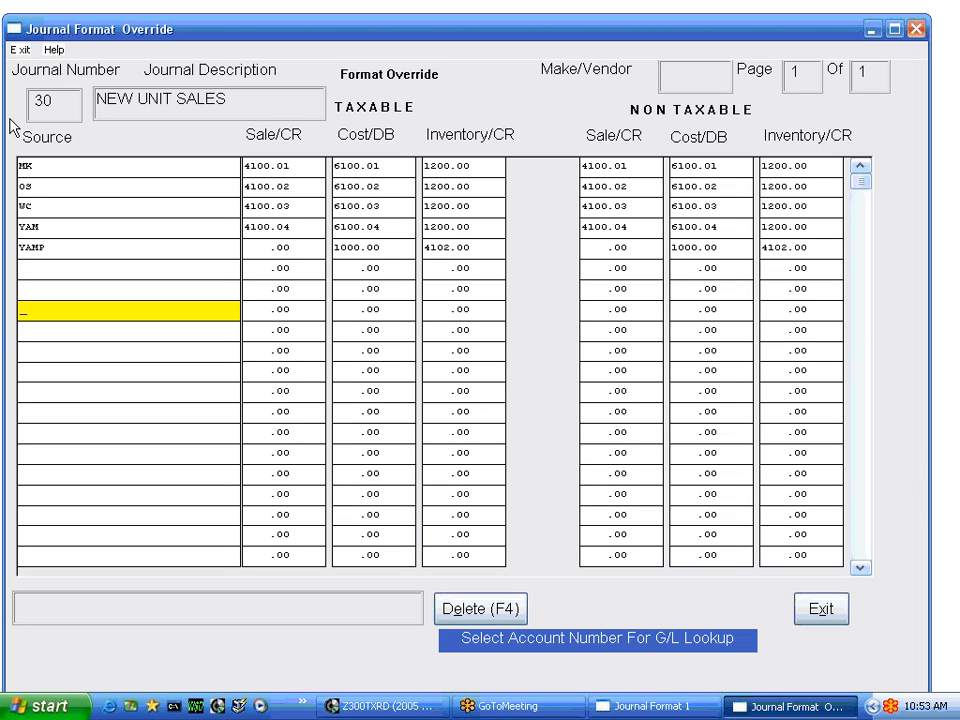
Update the NEW UNIT SALES override record on exit and save the journal change
left_click(819, 611)
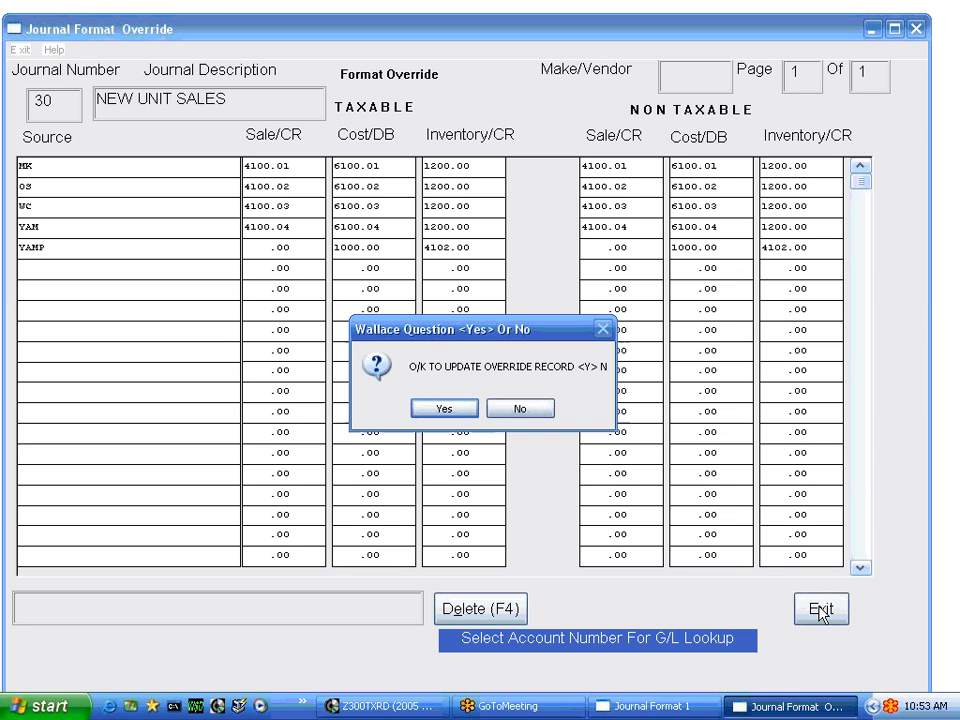
left_click(459, 412)
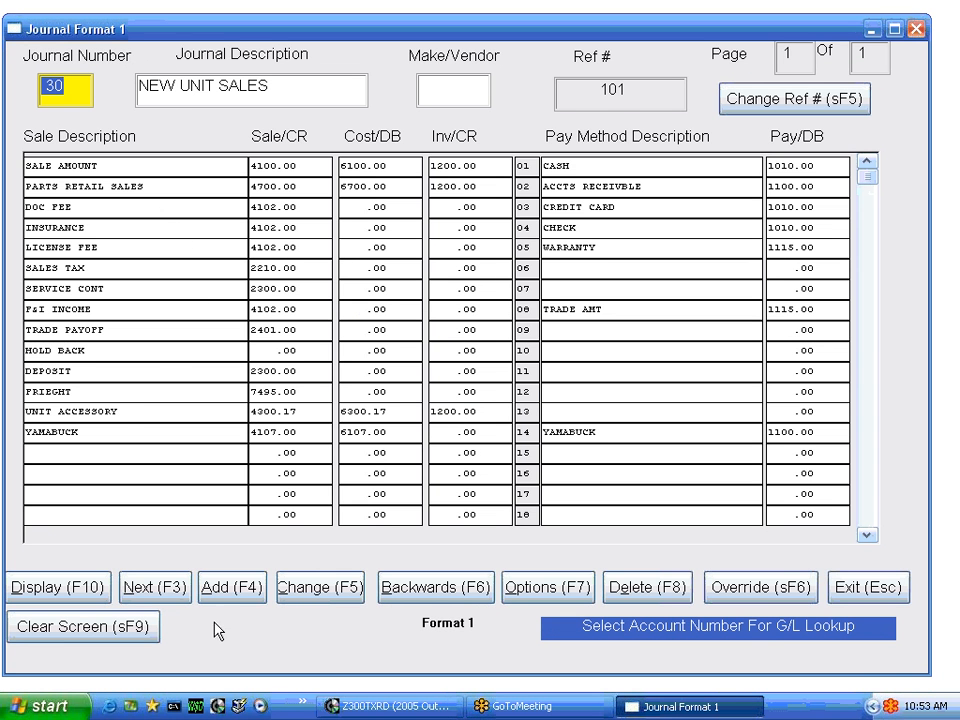
left_click(325, 588)
left_click(452, 410)
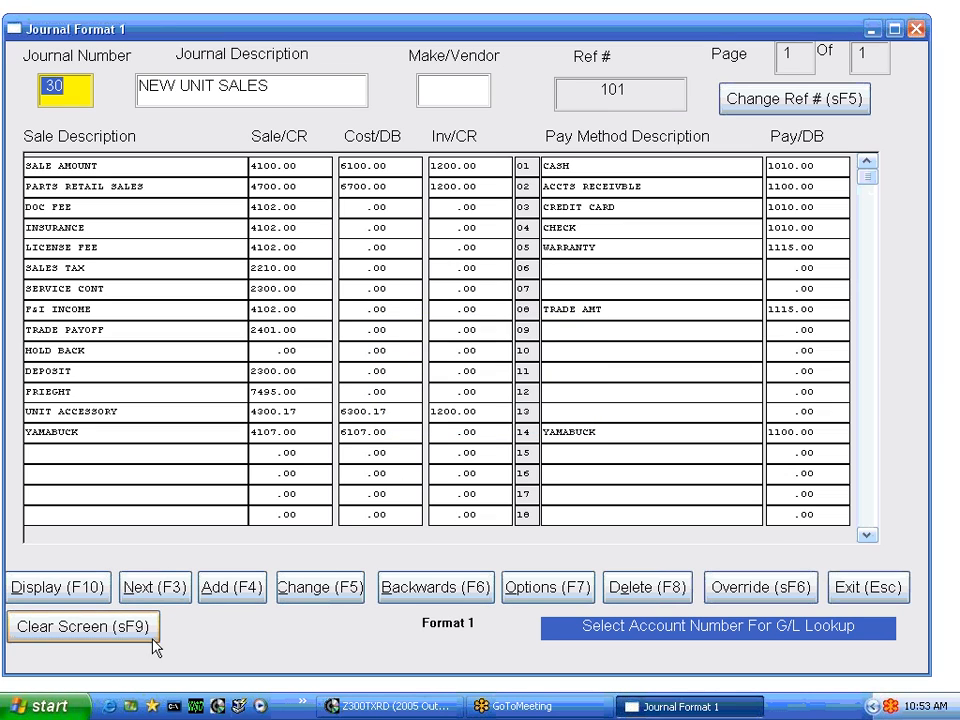
Review the USED UNIT SALES journal's overrides, updating the override record on exit, and return to the General Ledger menu
left_click(160, 588)
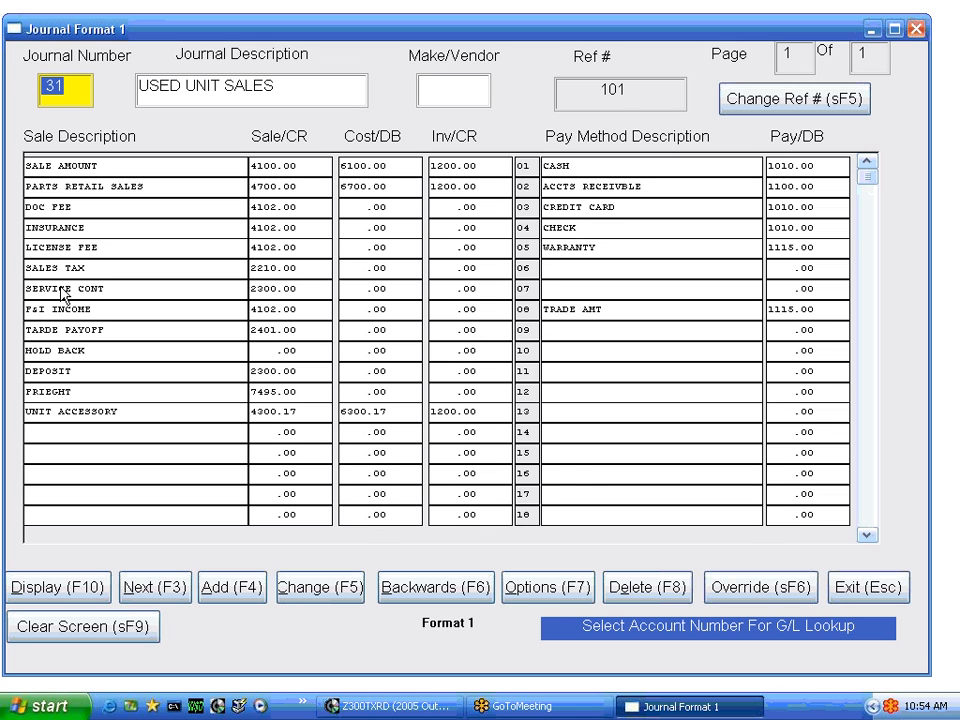
left_click(745, 591)
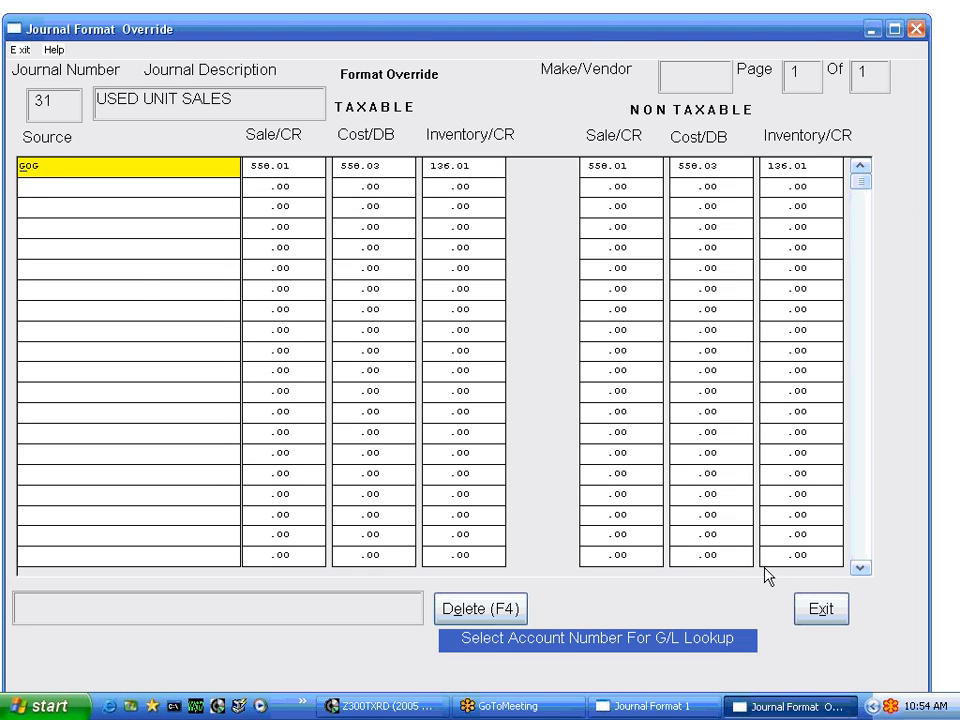
left_click(812, 604)
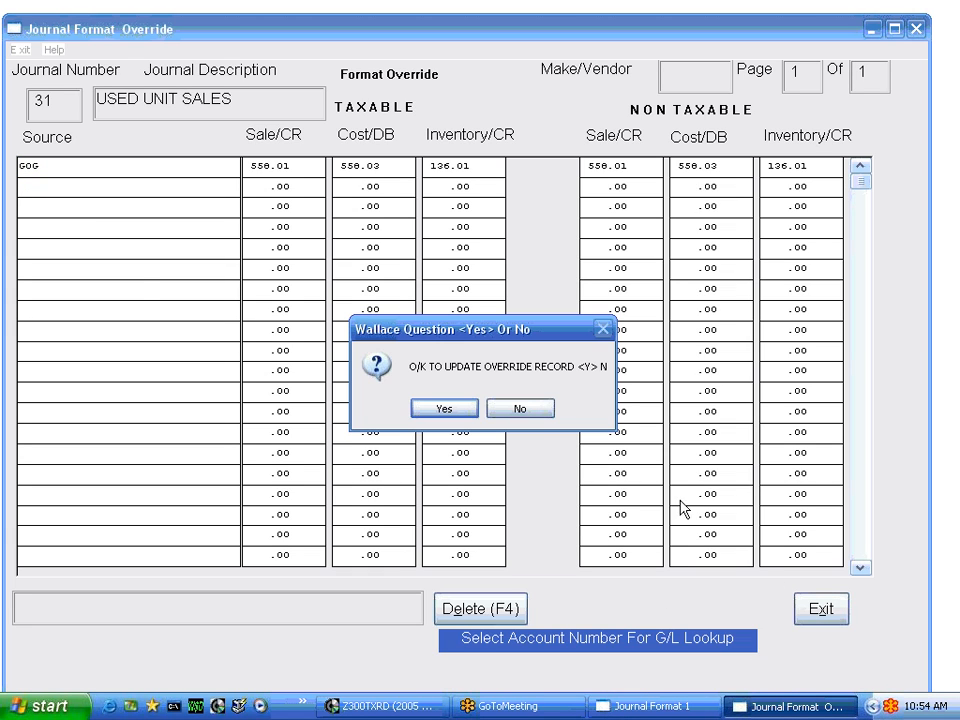
left_click(447, 413)
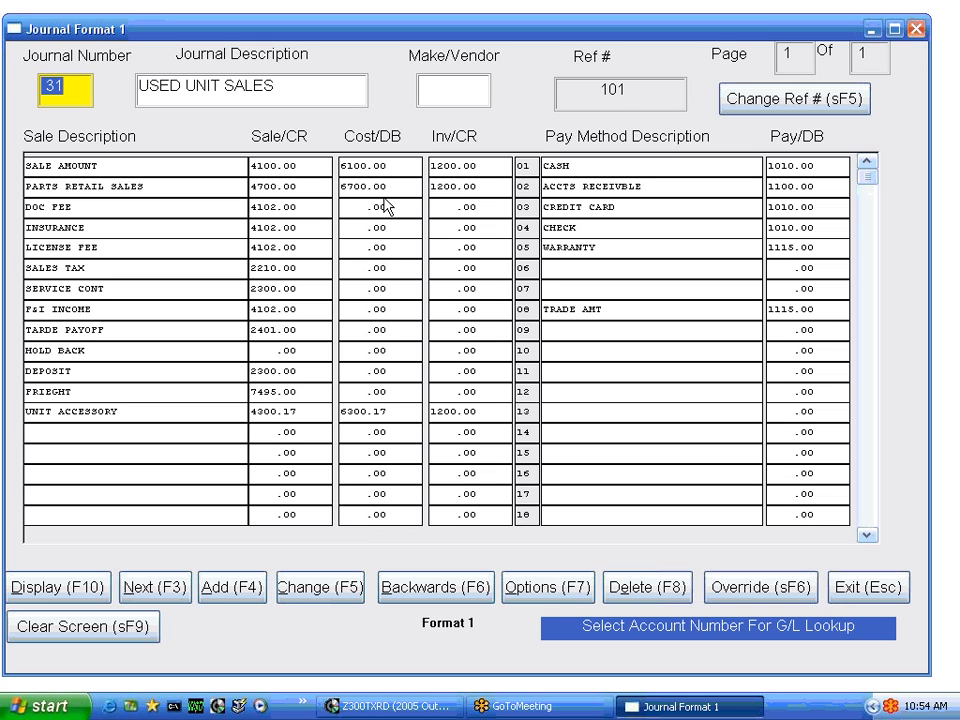
left_click(889, 587)
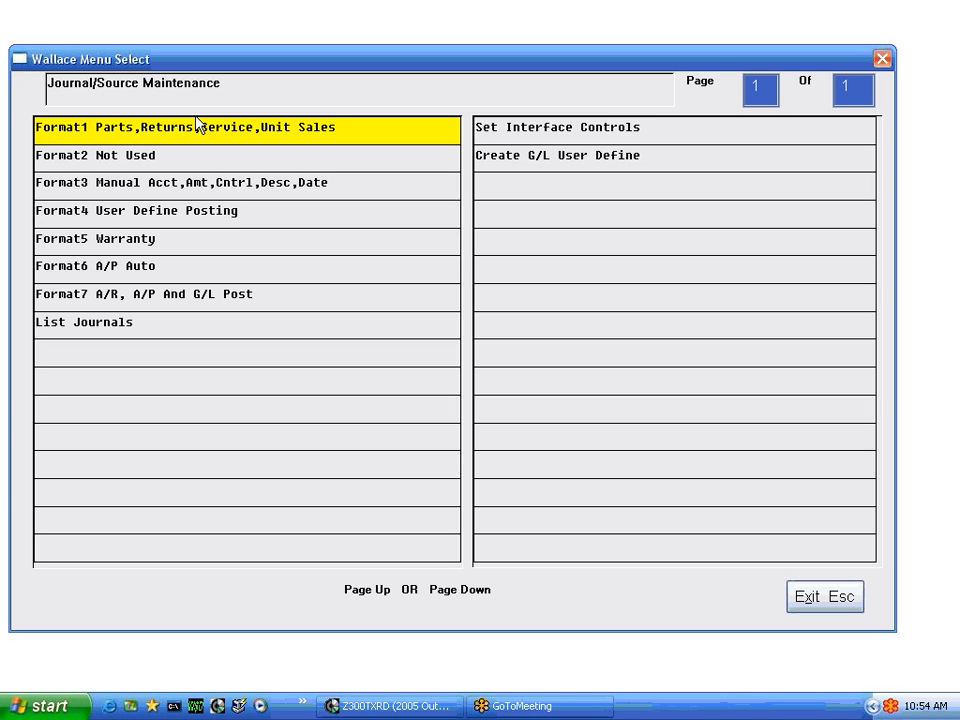
left_click(835, 606)
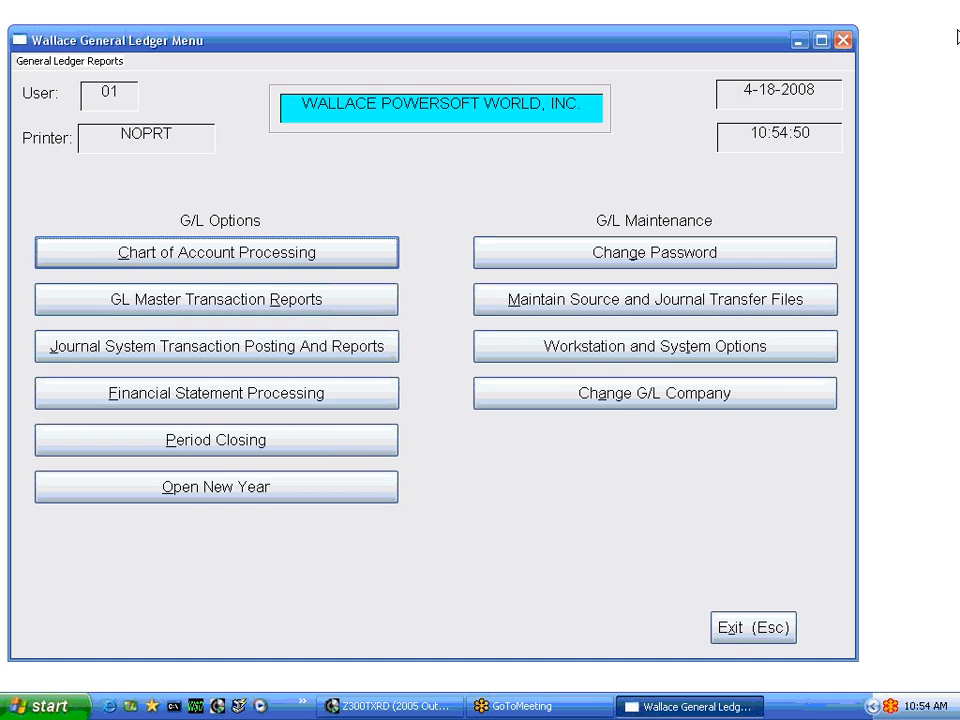